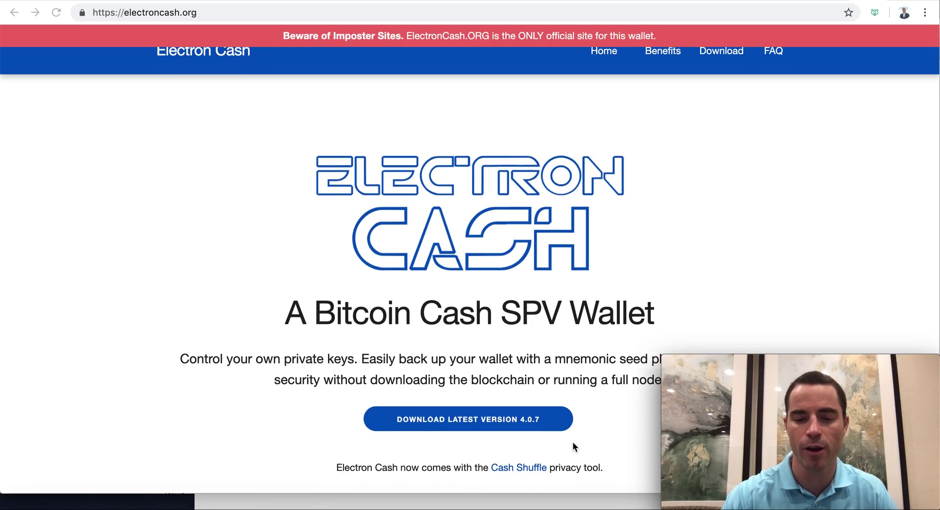
# - Scroll electroncash.org to the Download section listing Windows, OSX, Linux, Android and iOS
pyautogui.scroll(-8, 572, 442)
pyautogui.scroll(-15, 572, 442)
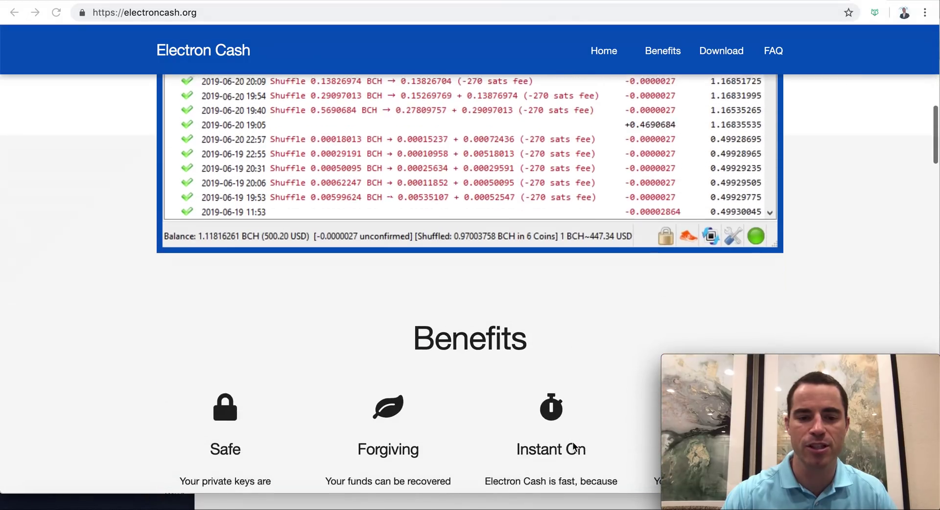
pyautogui.scroll(-10, 572, 442)
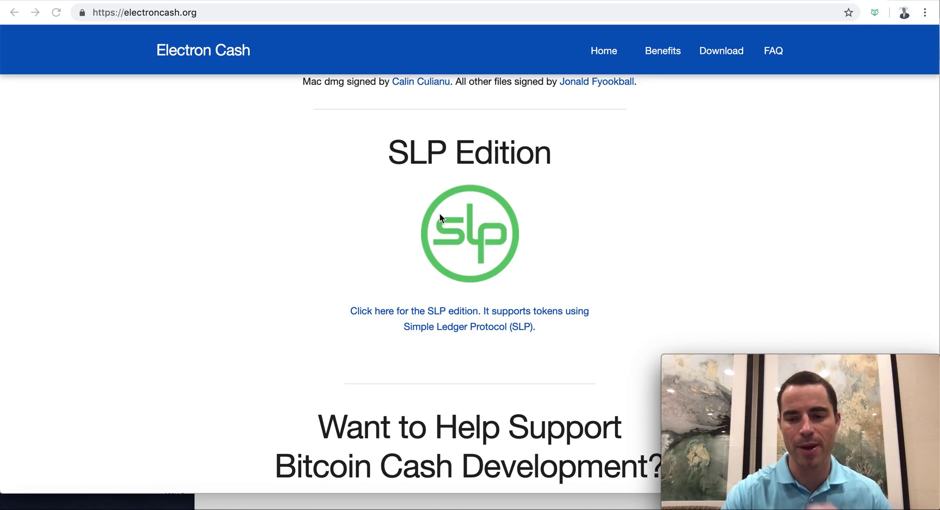
pyautogui.scroll(-3, 439, 215)
pyautogui.scroll(12, 440, 216)
pyautogui.scroll(-7, 439, 213)
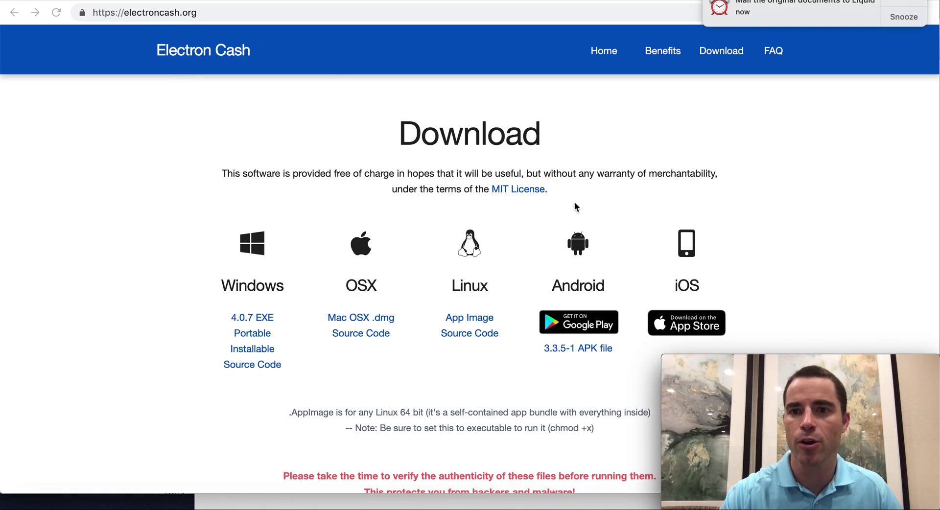
# - Dismiss the Reminders notification and bring up the Electron Cash File menu
pyautogui.click(912, 5)
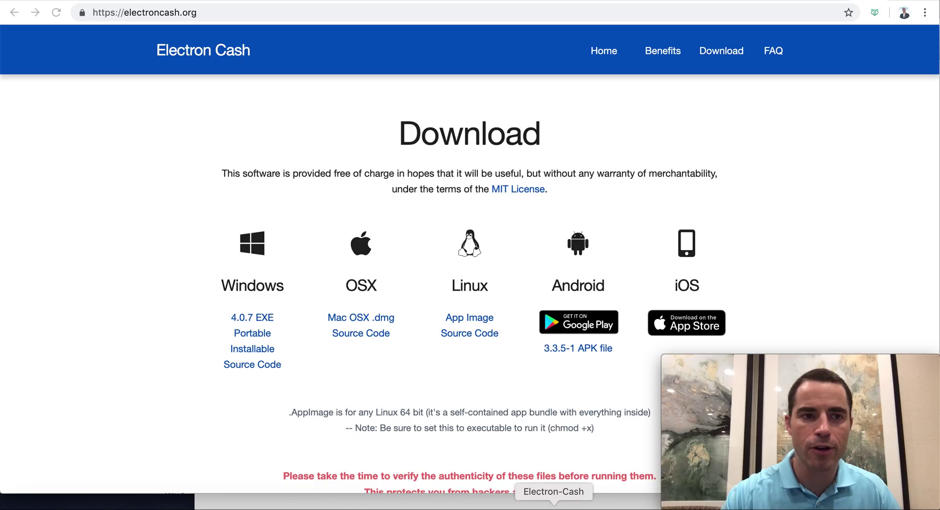
pyautogui.click(122, 0)
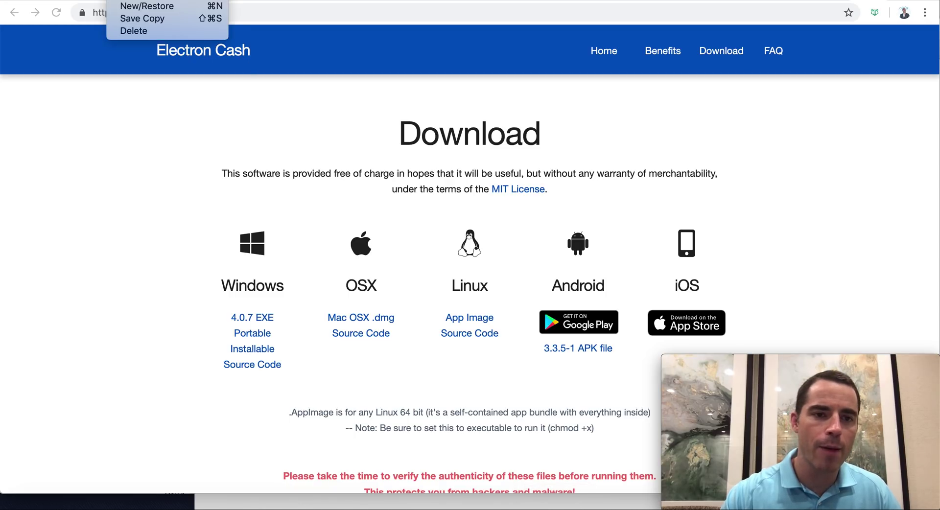
# - Create a new wallet named 'Youtube Cash Shuffle Demo Wallet' via File > New/Restore
pyautogui.click(126, 7)
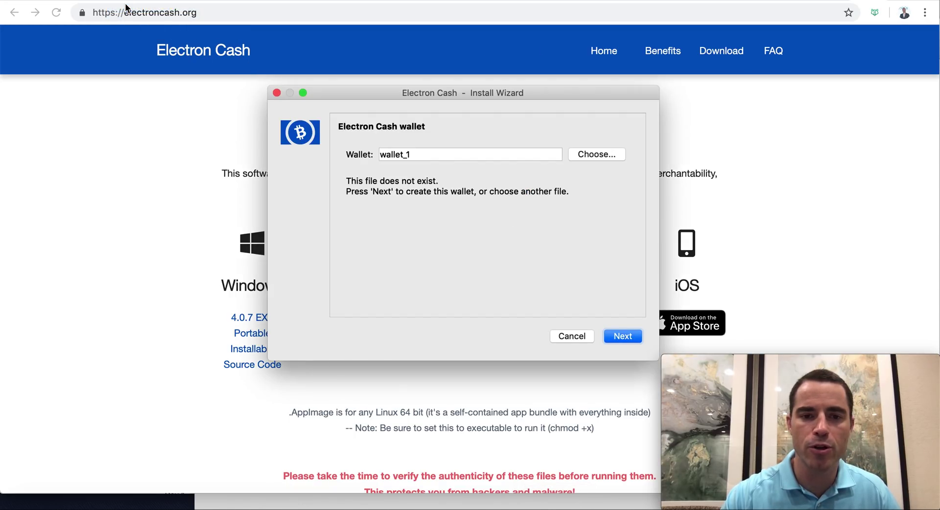
pyautogui.doubleClick(392, 156)
pyautogui.write('Y')
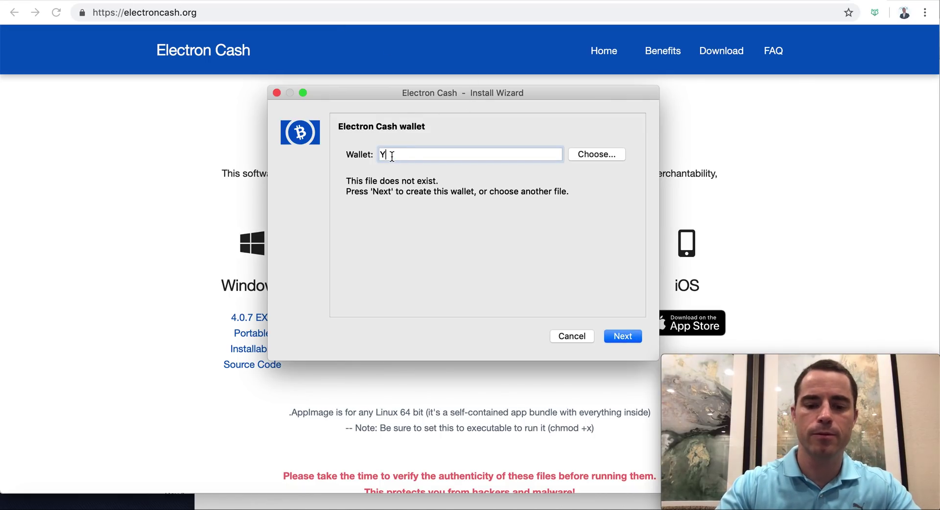
pyautogui.write('outube Cash Sh')
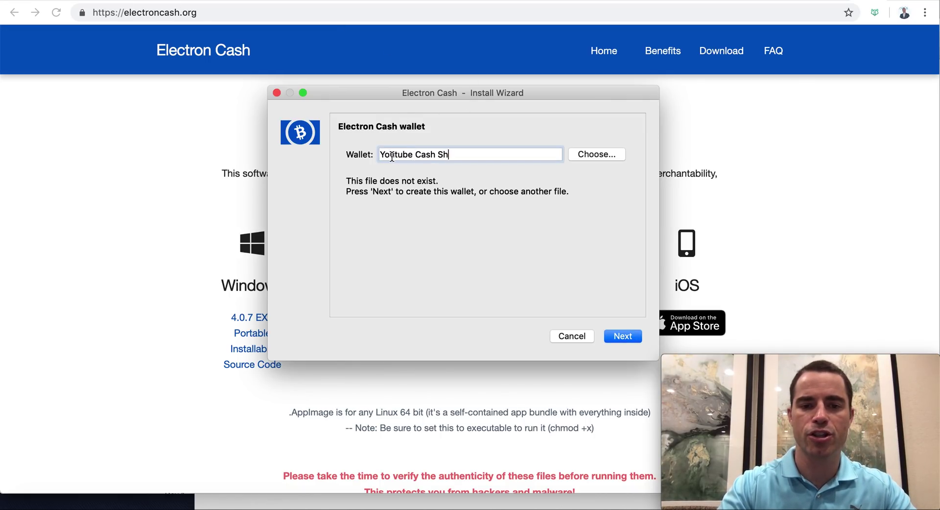
pyautogui.write('uffle Demo Wallet')
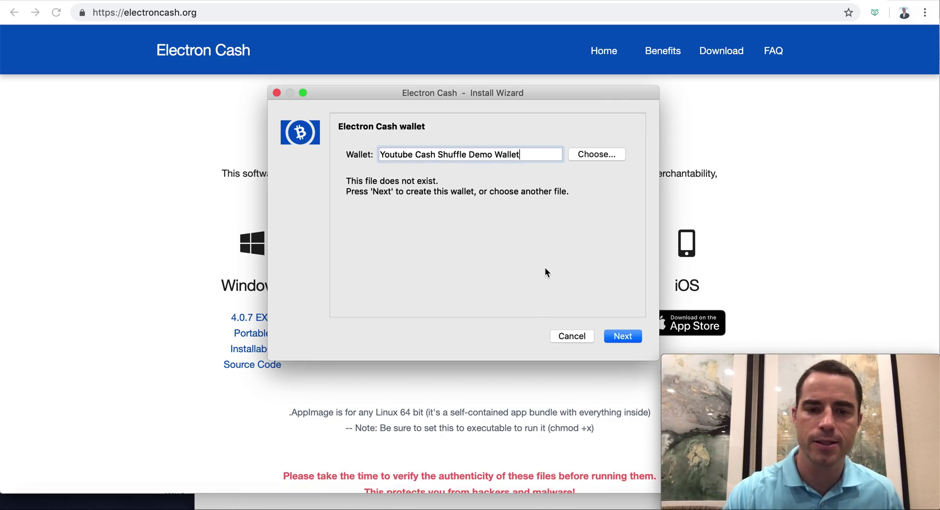
pyautogui.click(629, 340)
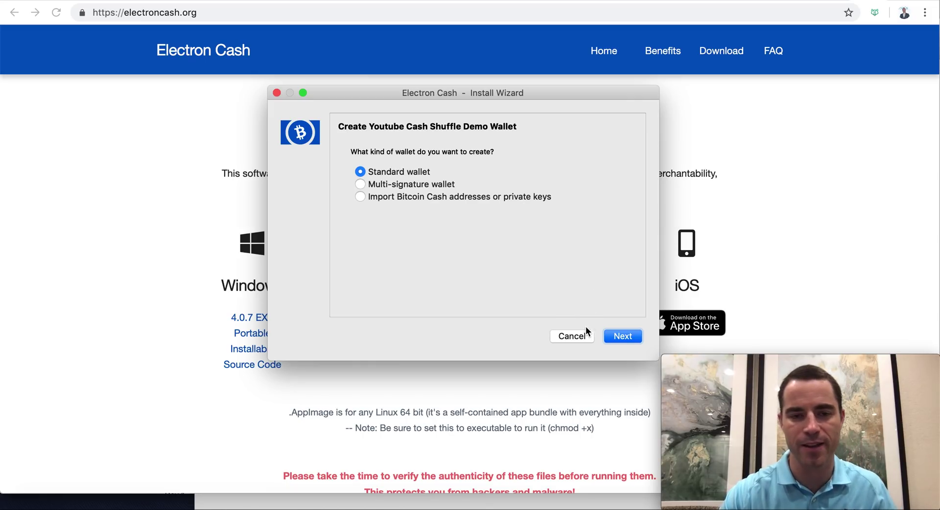
# - Choose Standard wallet and Create a new seed to generate the 12-word seed
pyautogui.click(629, 344)
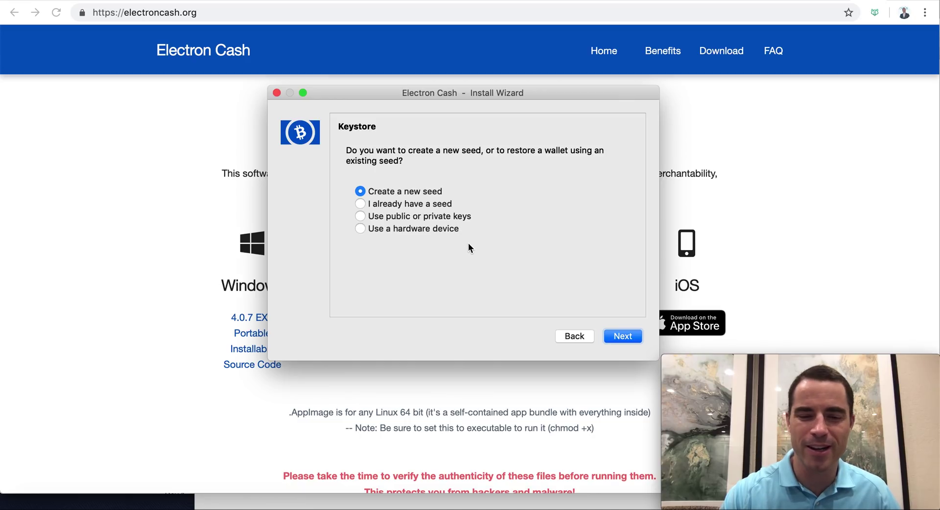
pyautogui.click(627, 338)
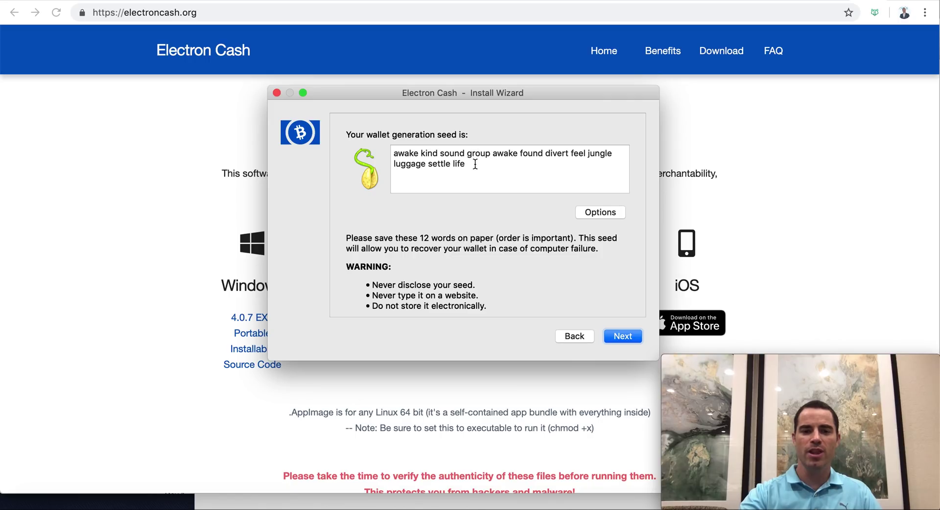
# - Copy the generated 12-word seed and paste it on the Confirm Seed page
pyautogui.moveTo(472, 164); pyautogui.dragTo(383, 133)
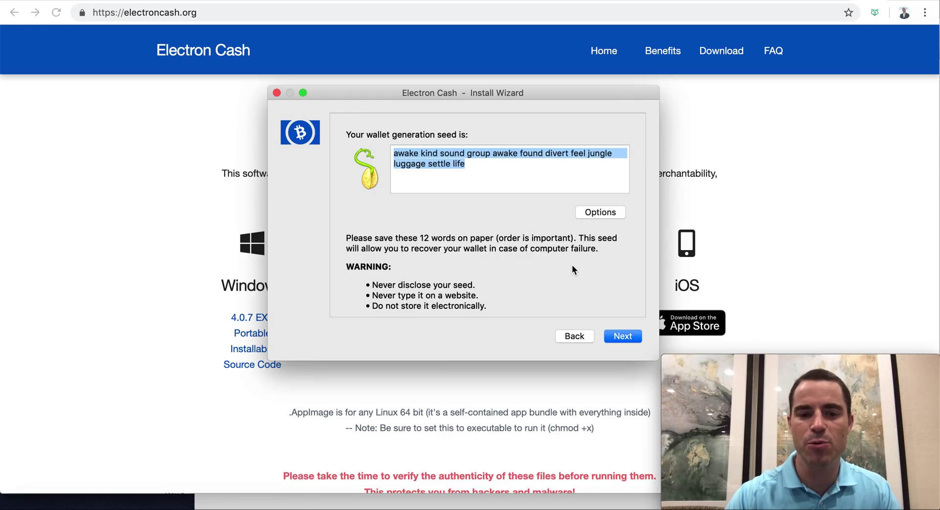
pyautogui.rightClick(441, 164)
pyautogui.click(454, 214)
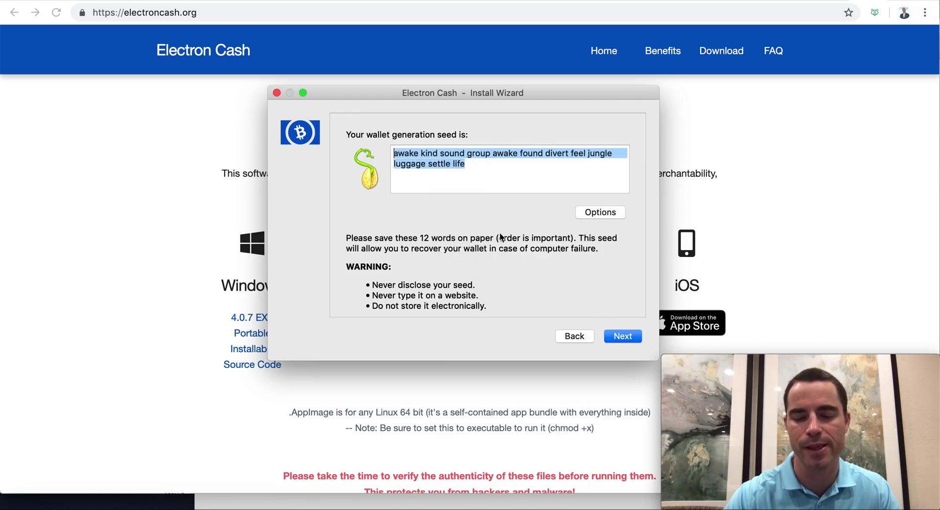
pyautogui.click(627, 336)
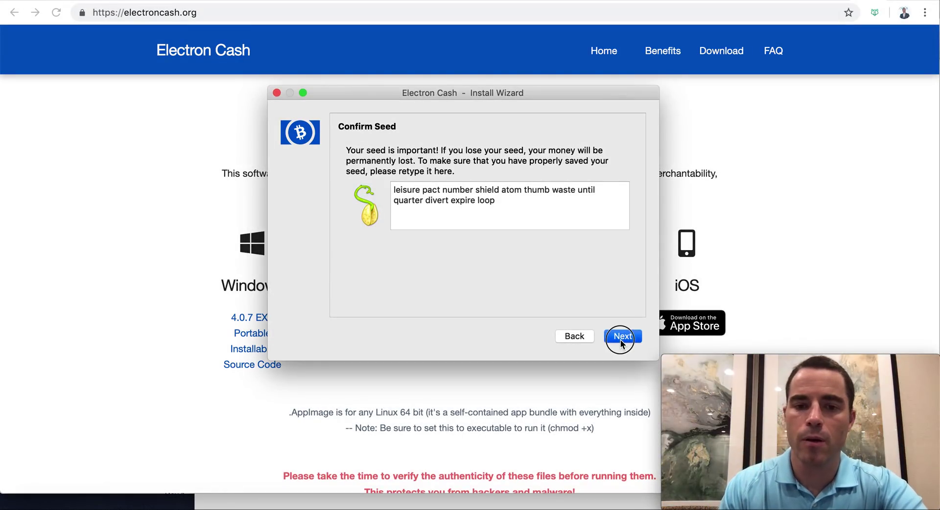
pyautogui.click(621, 339)
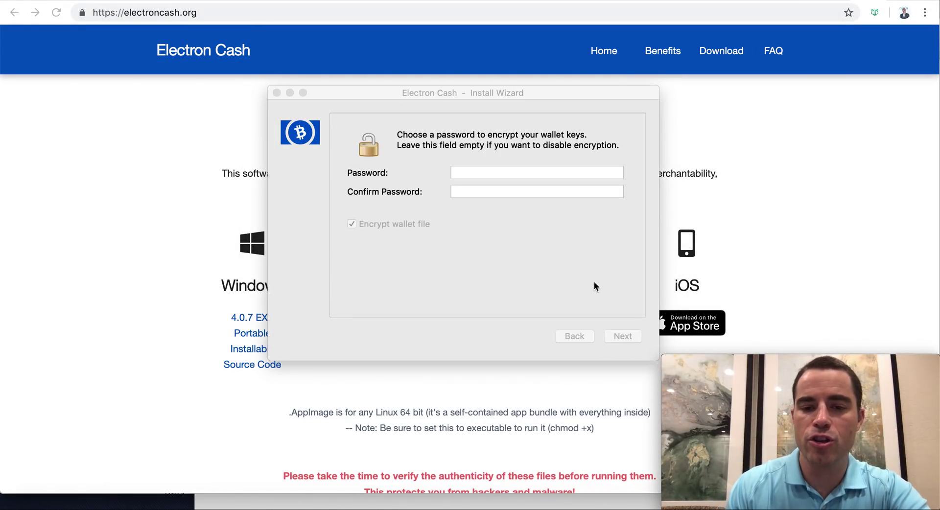
# - Finish setup with no password to open the empty wallet, then enable CashShuffle
pyautogui.click(512, 263)
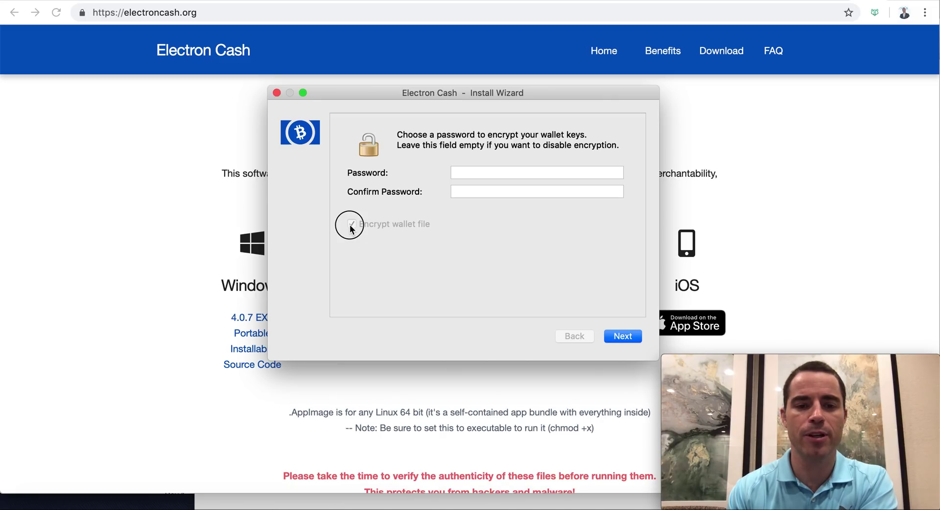
pyautogui.click(623, 337)
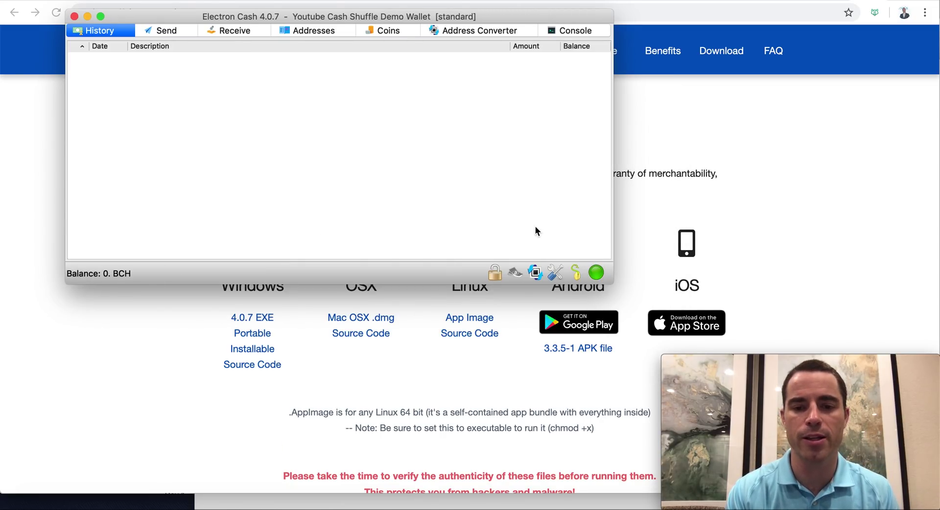
pyautogui.click(516, 273)
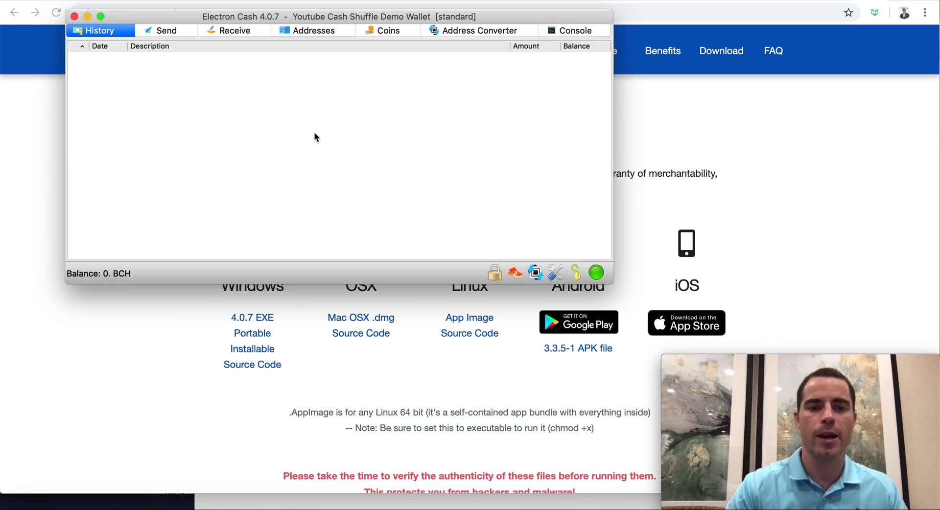
# - Show the Receive tab's address and QR code while awaiting the 1.00305308 BCH payment
pyautogui.click(229, 34)
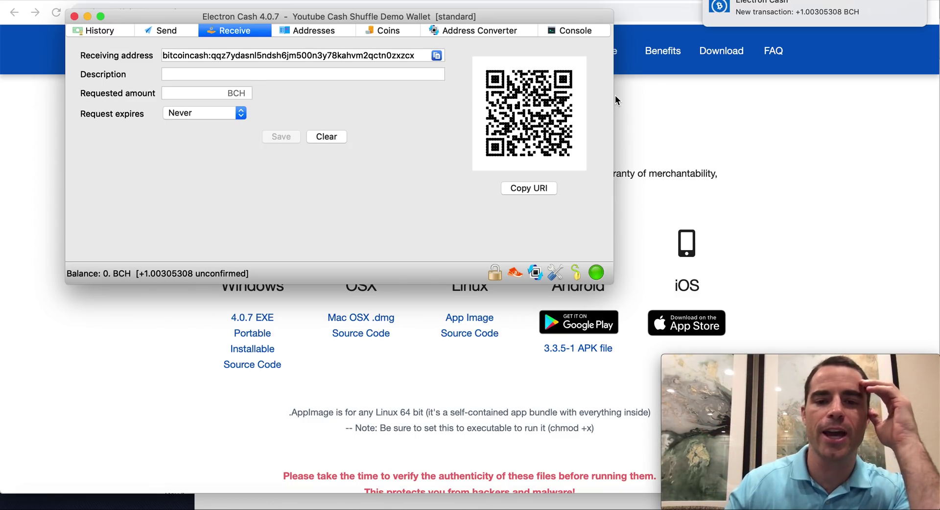
pyautogui.click(513, 275)
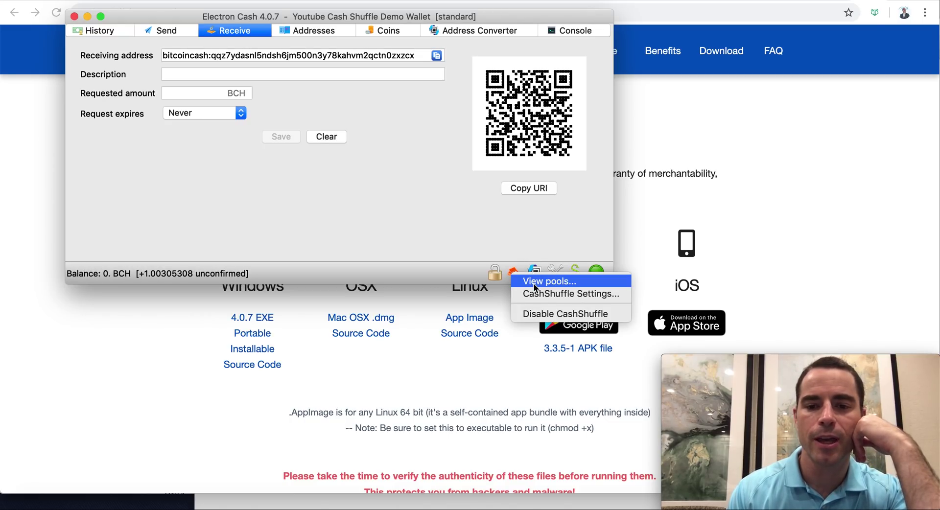
# - View the shuffle.servo.cash:8080 pool tiers, move that window aside, and return to Receive
pyautogui.click(535, 282)
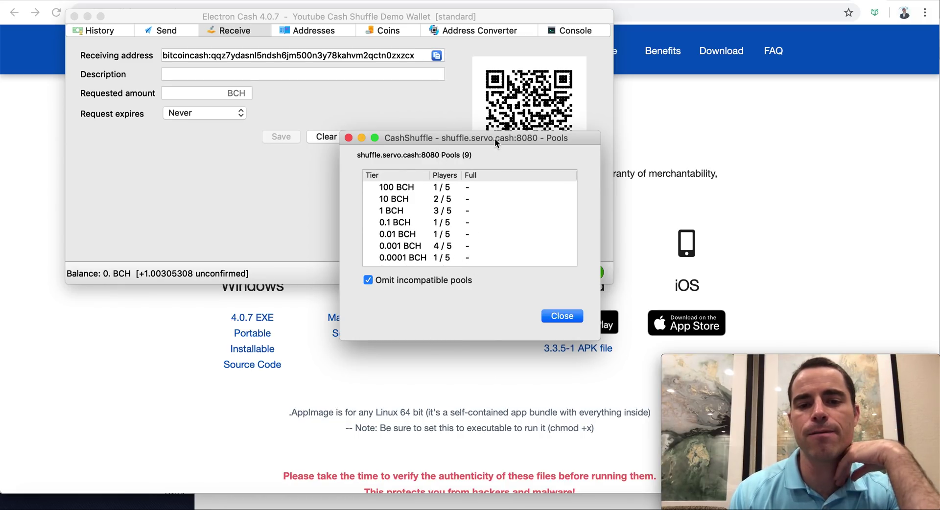
pyautogui.moveTo(496, 141); pyautogui.dragTo(440, 245)
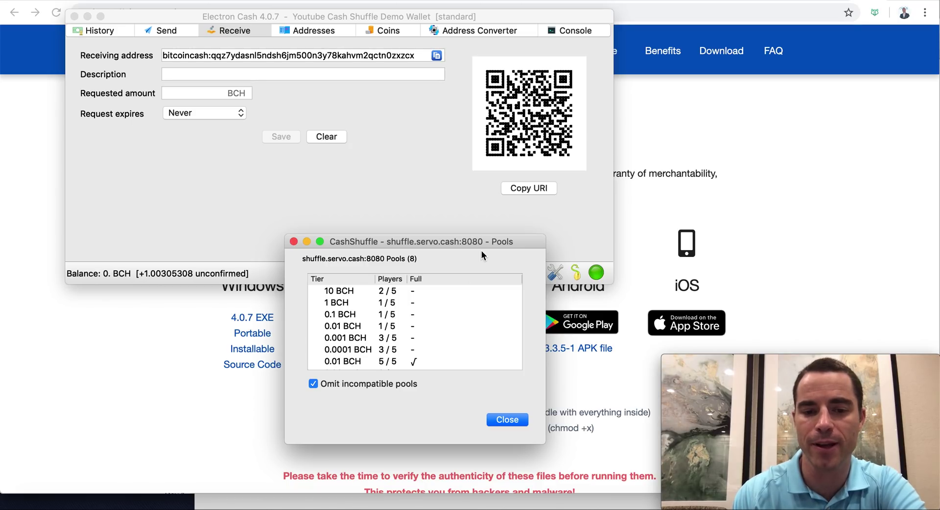
pyautogui.moveTo(436, 242); pyautogui.dragTo(789, 108)
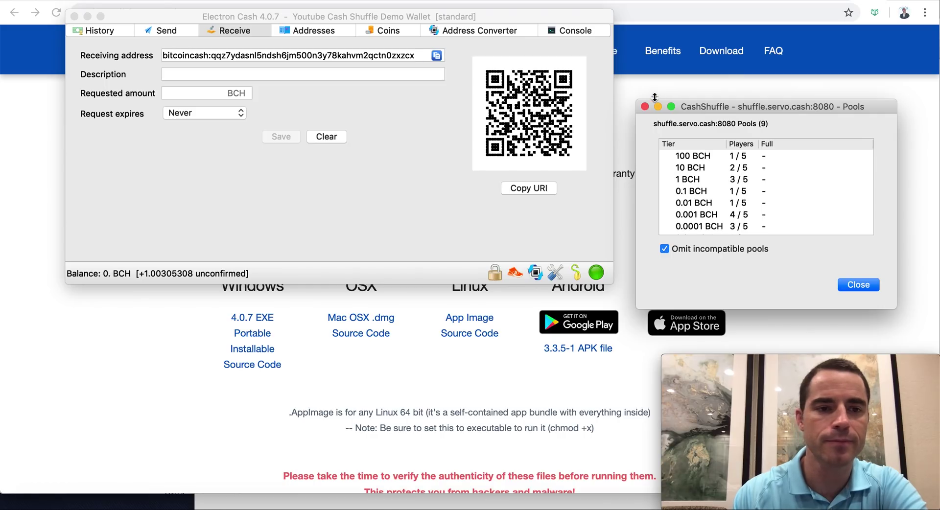
pyautogui.click(107, 31)
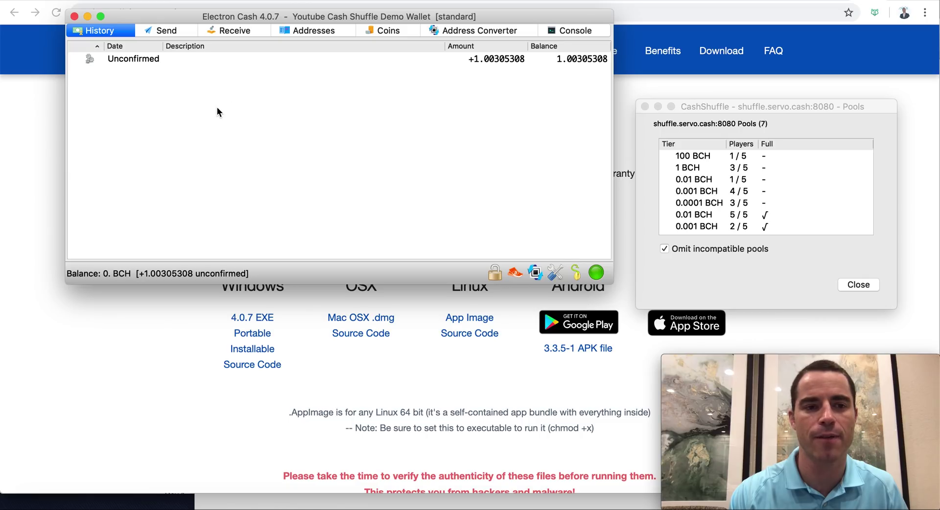
pyautogui.click(226, 31)
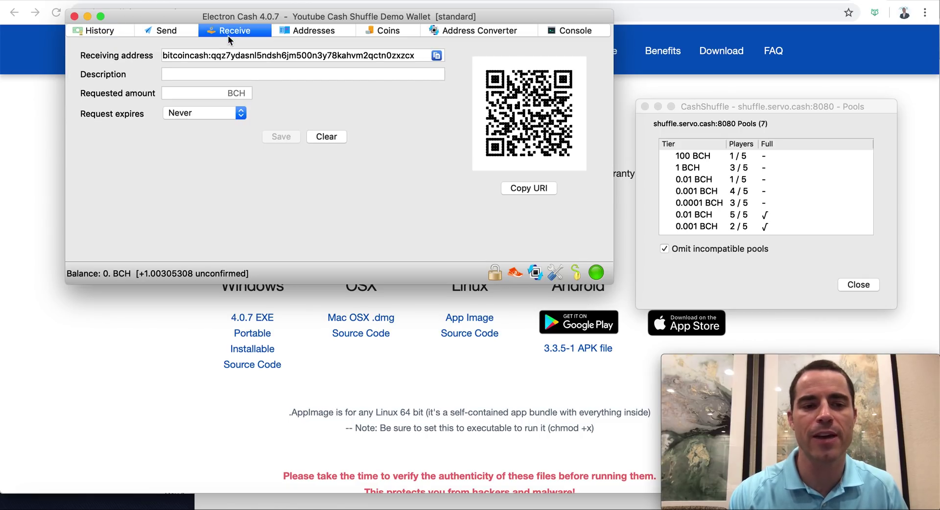
# - Copy the wallet's own receiving address
pyautogui.doubleClick(263, 54)
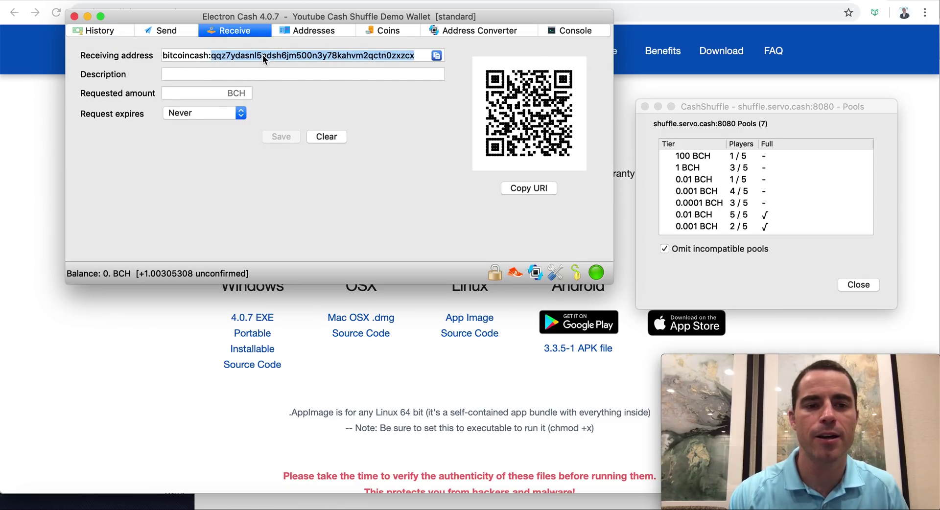
pyautogui.click(262, 55)
pyautogui.doubleClick(262, 55)
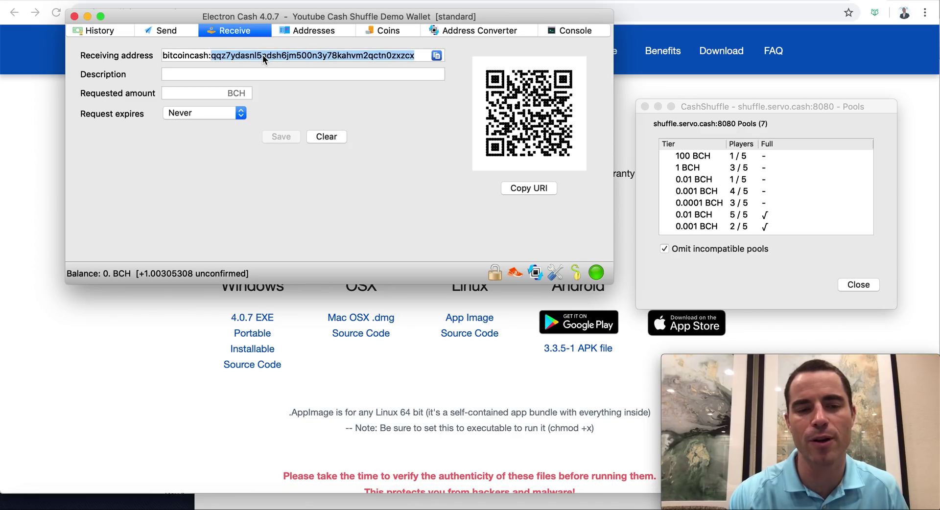
pyautogui.rightClick(262, 54)
pyautogui.click(270, 65)
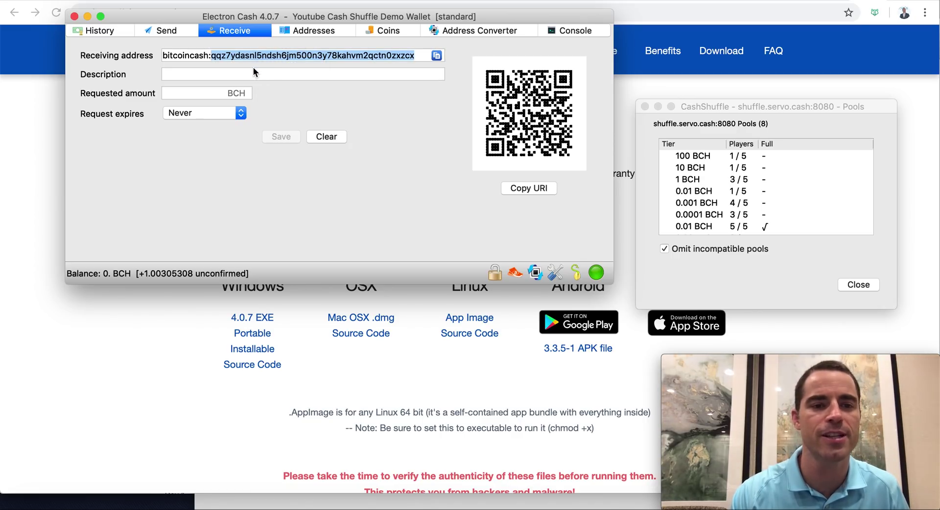
# - Fill the Send form with the copied address, description 'extra inputs' and amount .4
pyautogui.click(164, 32)
pyautogui.click(157, 128)
pyautogui.press('super+v')
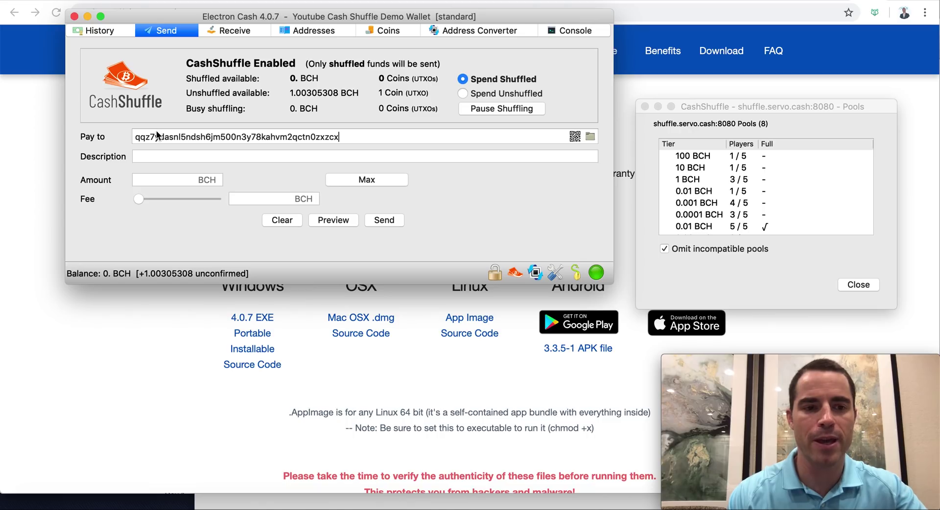
pyautogui.click(157, 159)
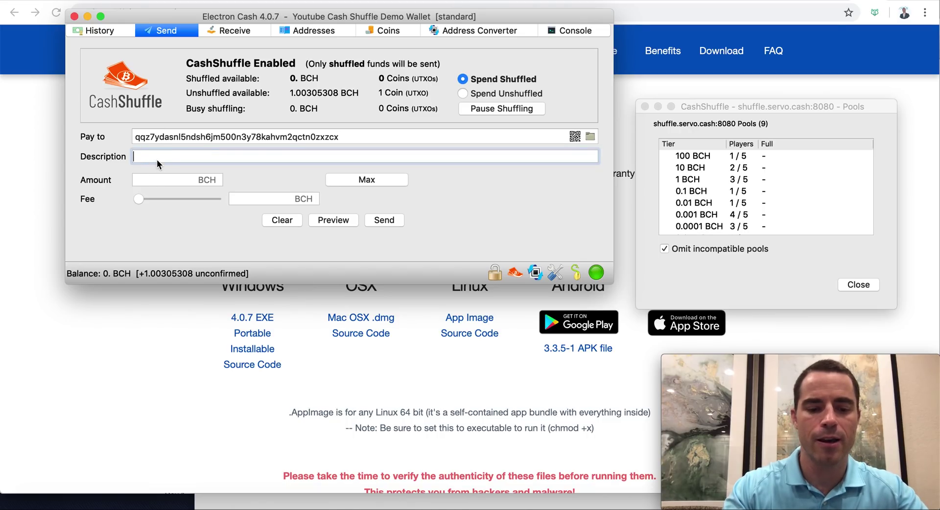
pyautogui.write('extra in')
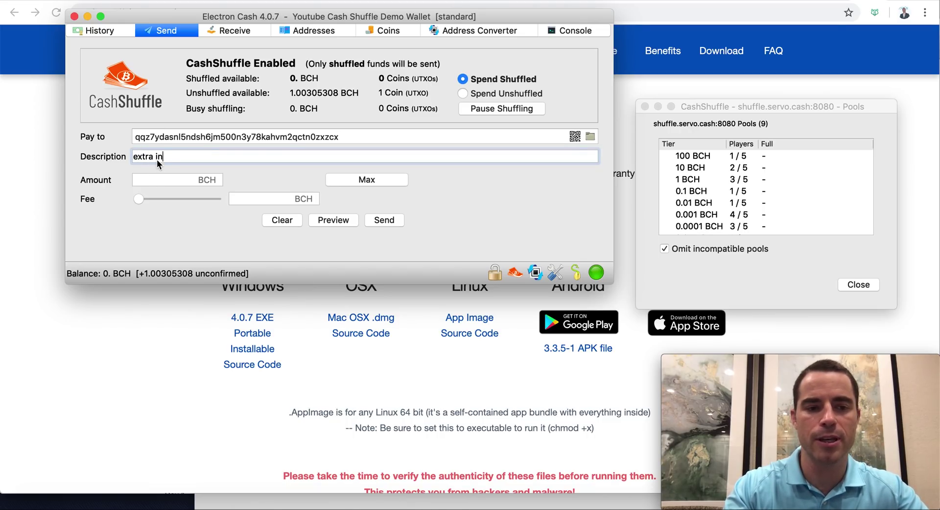
pyautogui.write('puts')
pyautogui.click(153, 183)
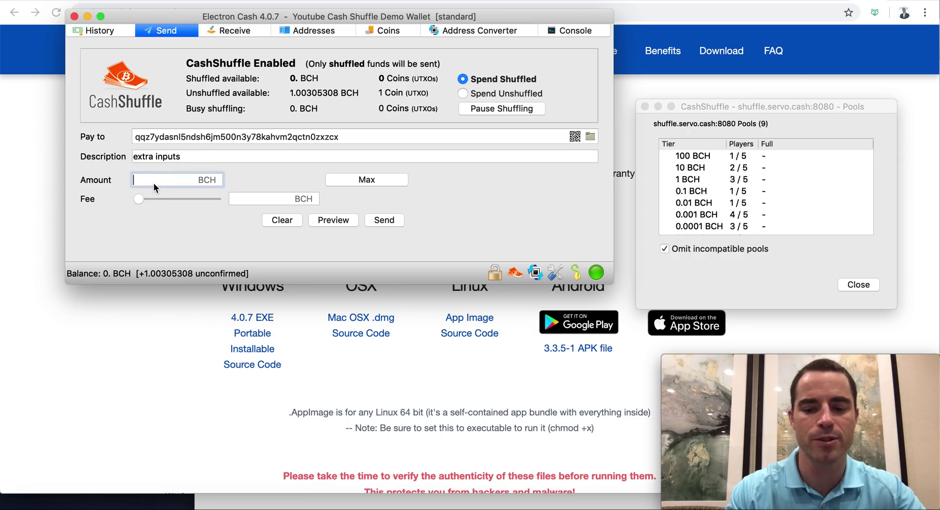
pyautogui.write('.4')
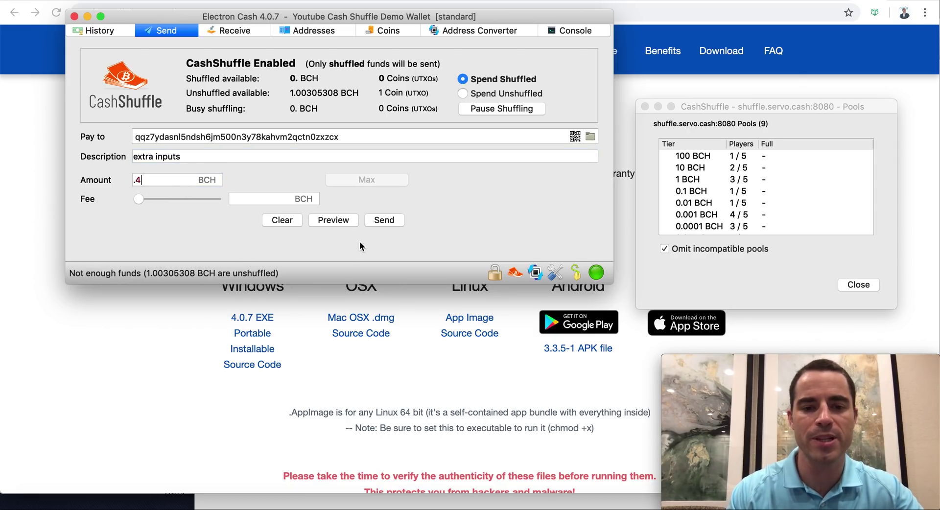
# - Allow spending unshuffled coins and send the 0.4 BCH payment with its mining fee
pyautogui.click(390, 221)
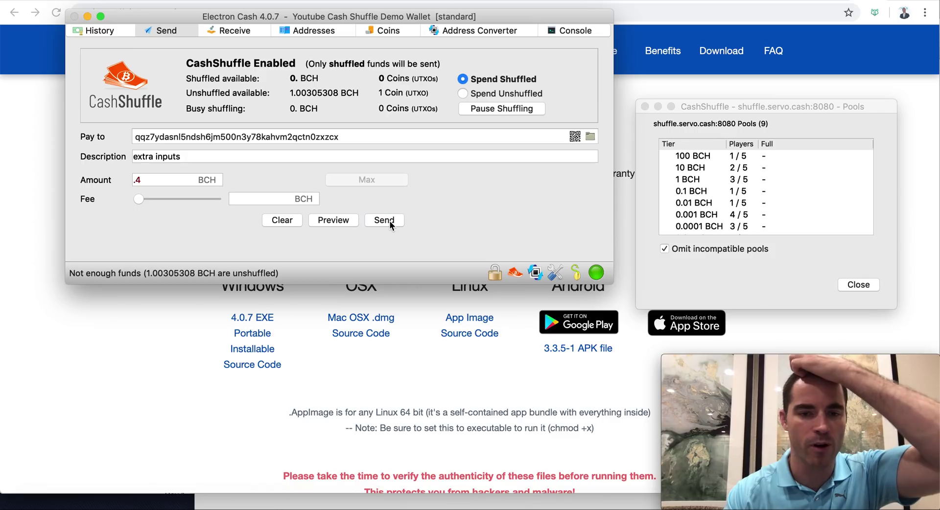
pyautogui.click(377, 88)
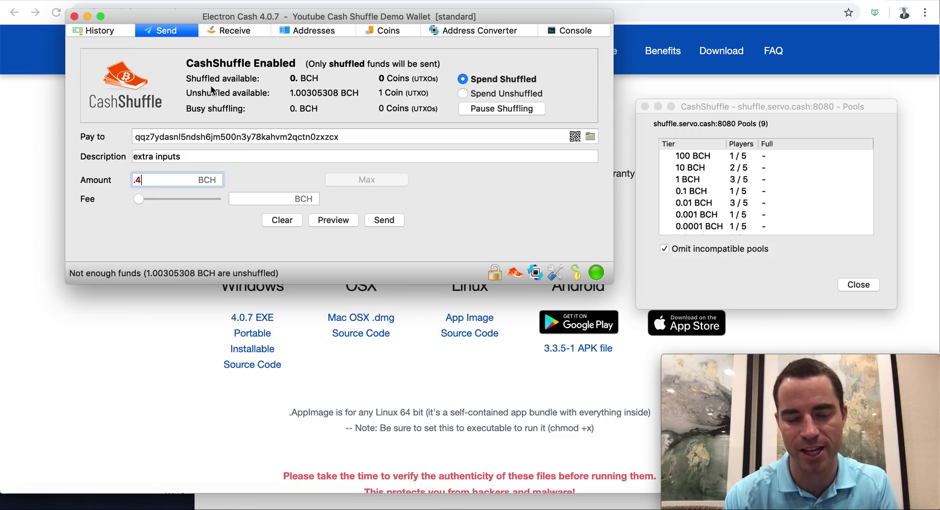
pyautogui.moveTo(216, 85)
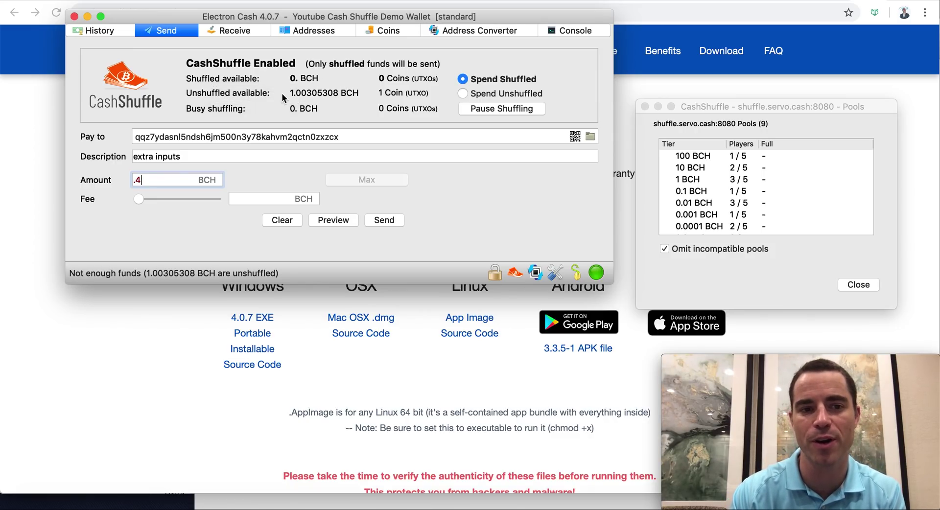
pyautogui.click(472, 95)
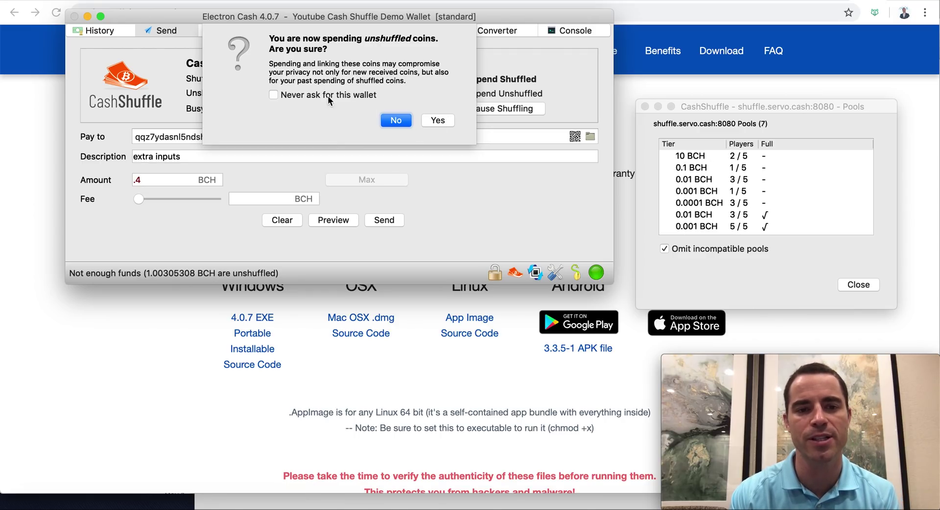
pyautogui.click(434, 118)
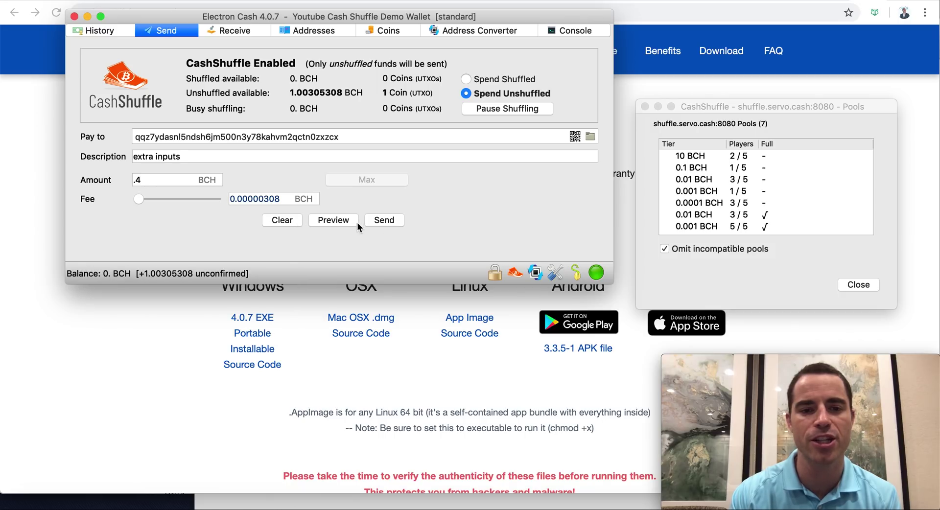
pyautogui.click(383, 220)
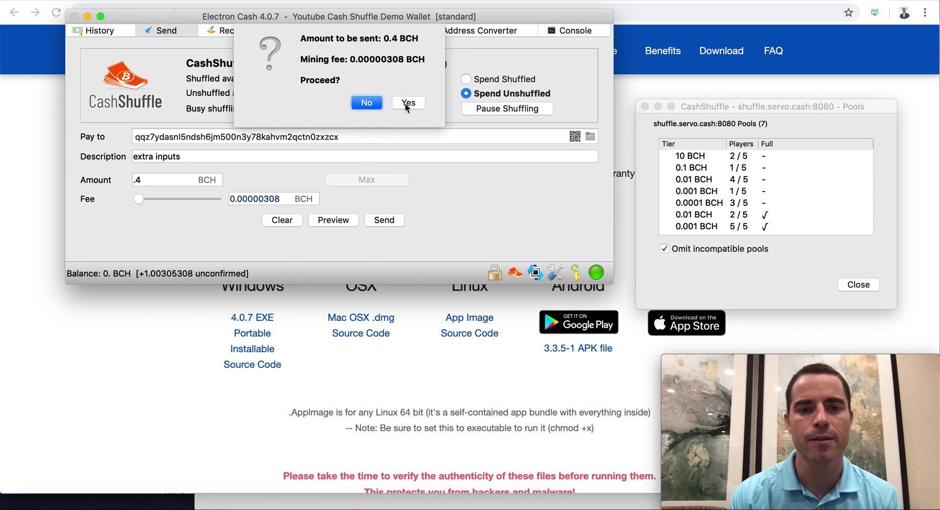
pyautogui.click(408, 102)
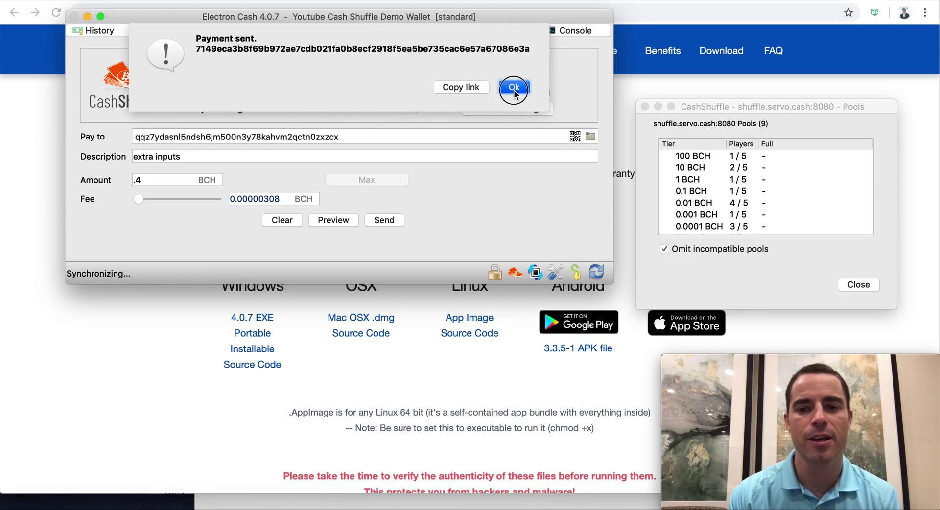
pyautogui.click(514, 87)
# - Review the sent payment in History and the 0.4 and 0.60305 BCH coins
pyautogui.click(108, 31)
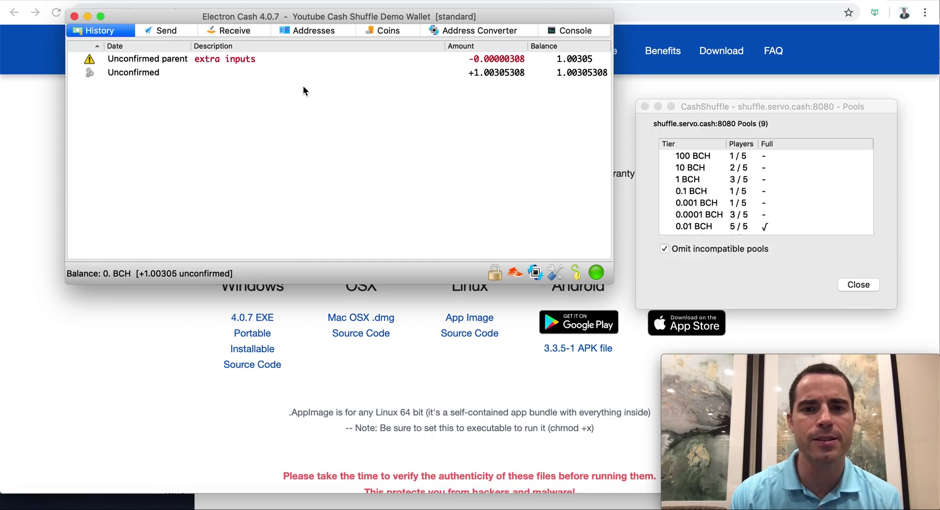
pyautogui.click(382, 31)
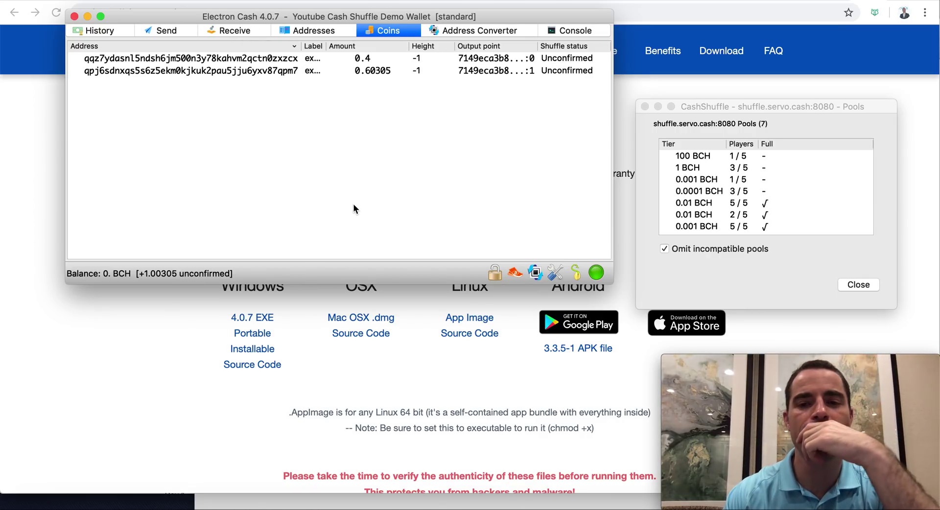
pyautogui.click(646, 11)
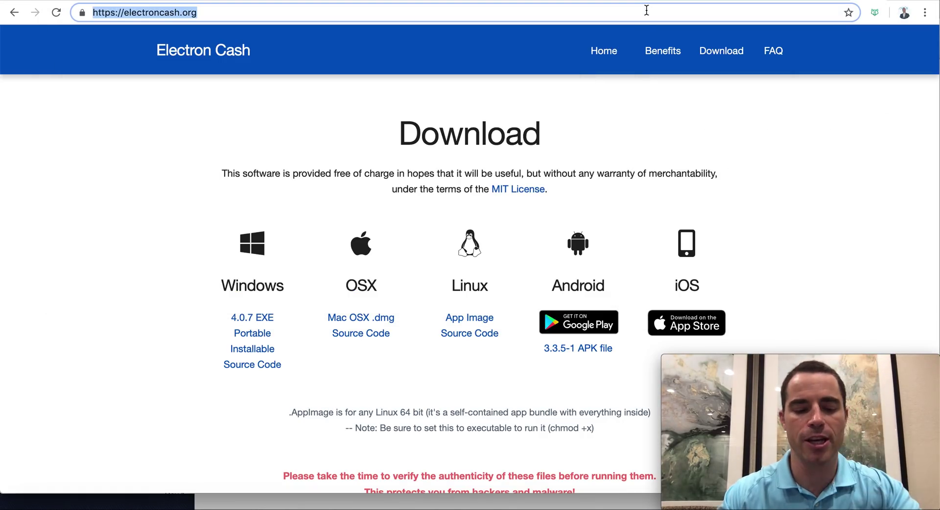
# - Load explorer.bitcoin.com from the 'exp' suggestion and scroll to the latest BCH blocks
pyautogui.write('exp')
pyautogui.press('Return')
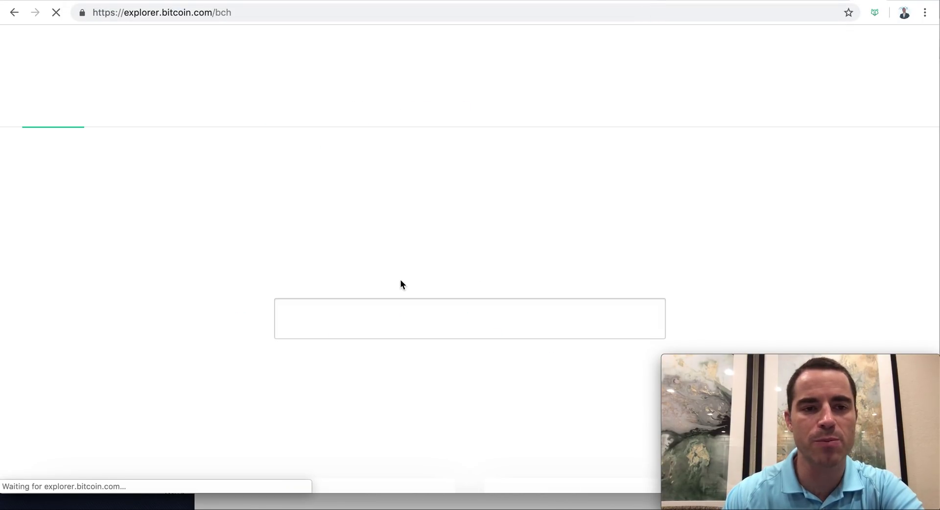
pyautogui.scroll(-4, 199, 361)
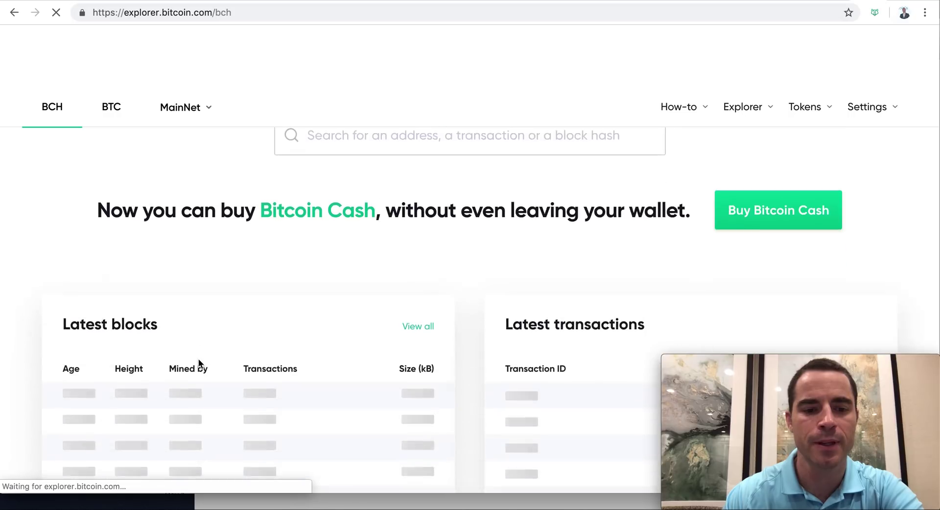
pyautogui.scroll(-3, 199, 362)
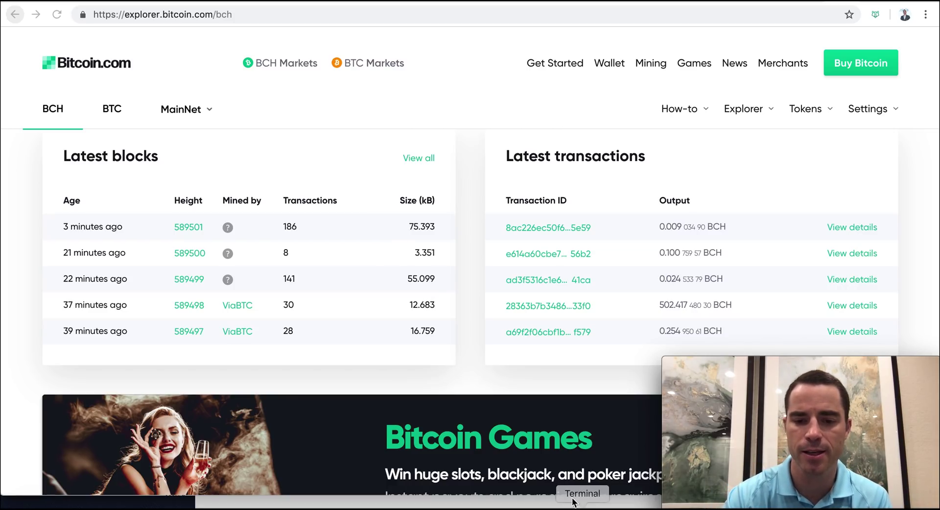
# - Return to Electron Cash's Send tab, showing 0.60305 BCH busy shuffling alongside the CashShuffle Pools list
pyautogui.click(554, 507)
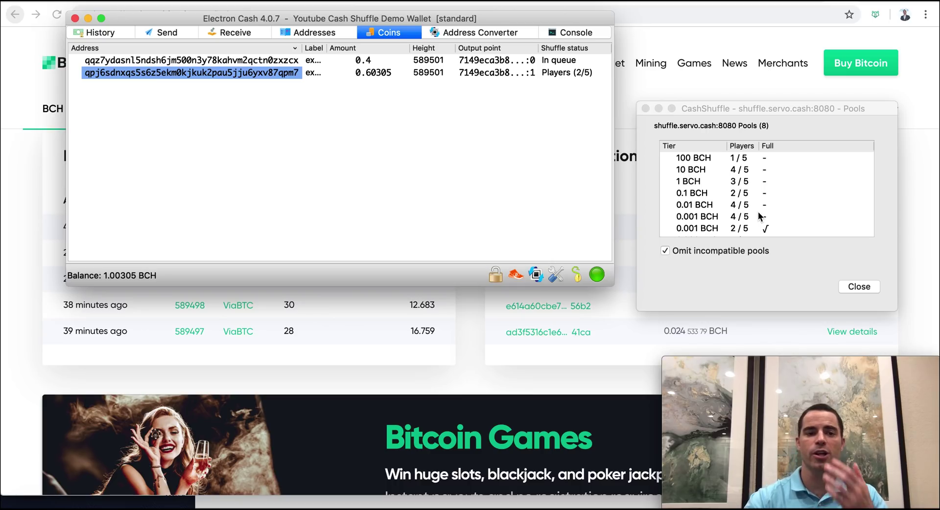
pyautogui.click(163, 34)
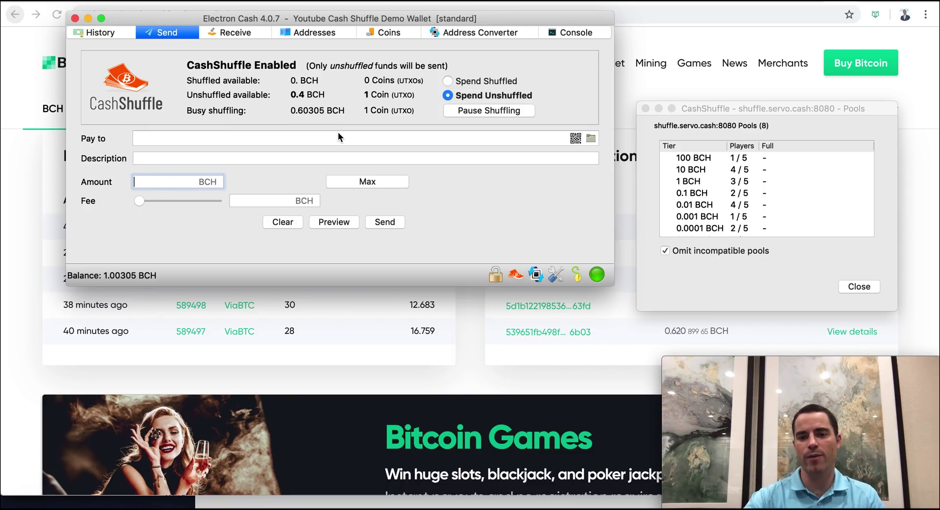
pyautogui.scroll(-1, 770, 206)
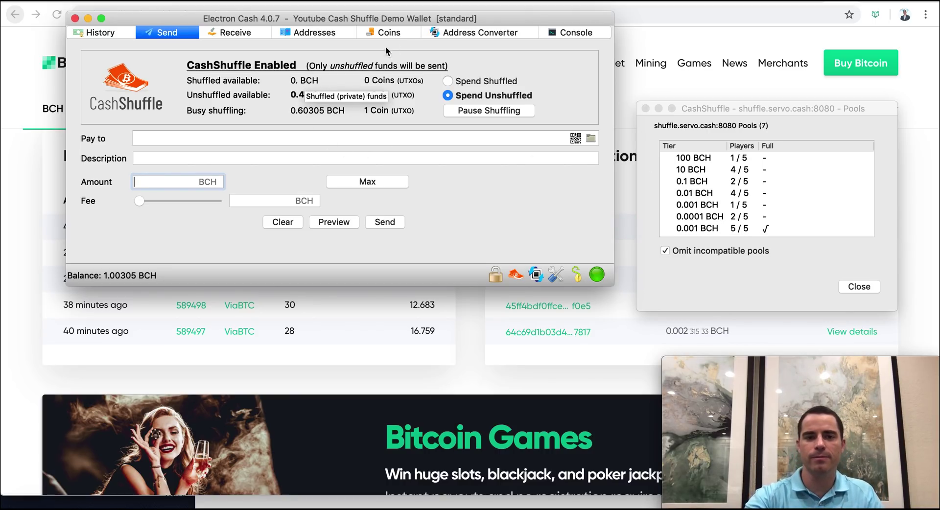
# - Show the wallet's coins on the Coins tab and bring the CashShuffle Pools window forward
pyautogui.click(387, 32)
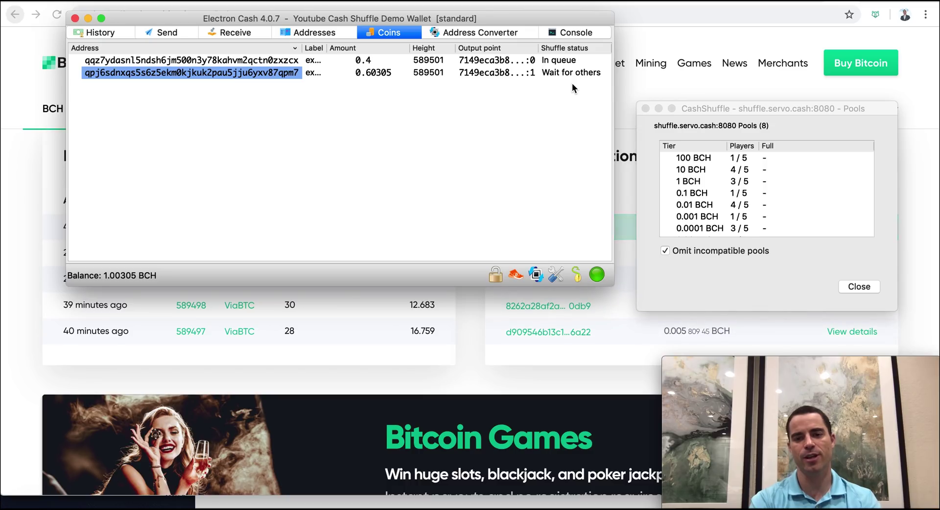
pyautogui.click(747, 179)
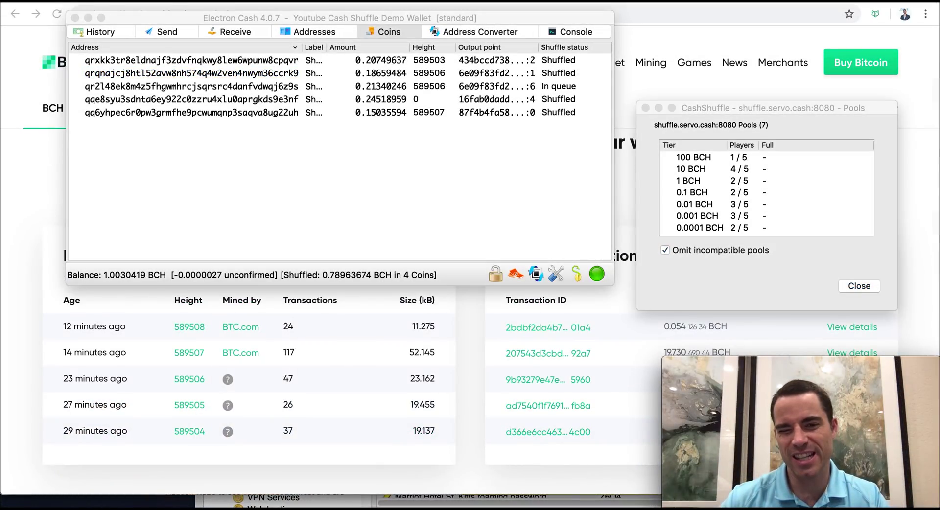
# - Select the coin still waiting to shuffle, then switch to Chrome's dlive.tv tab
pyautogui.click(191, 86)
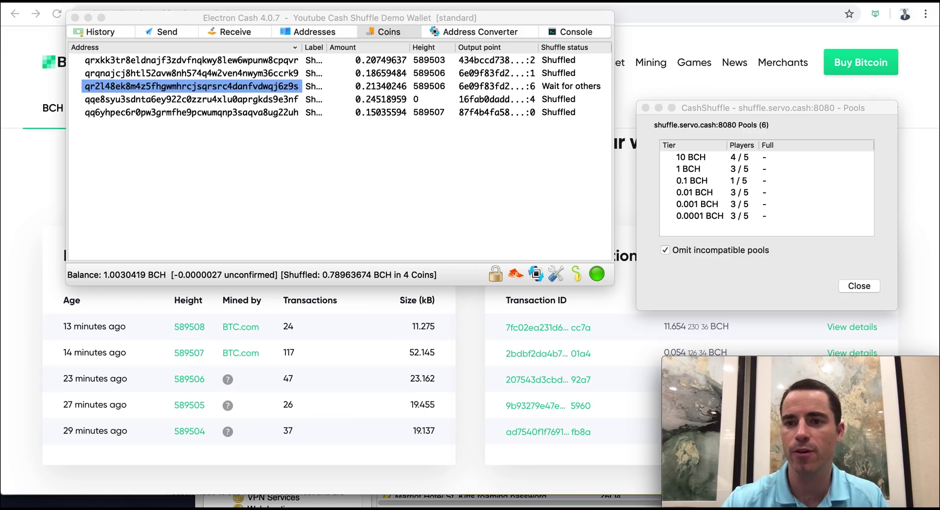
pyautogui.press('super+Tab')
pyautogui.hotkey('ctrl', 'Tab')
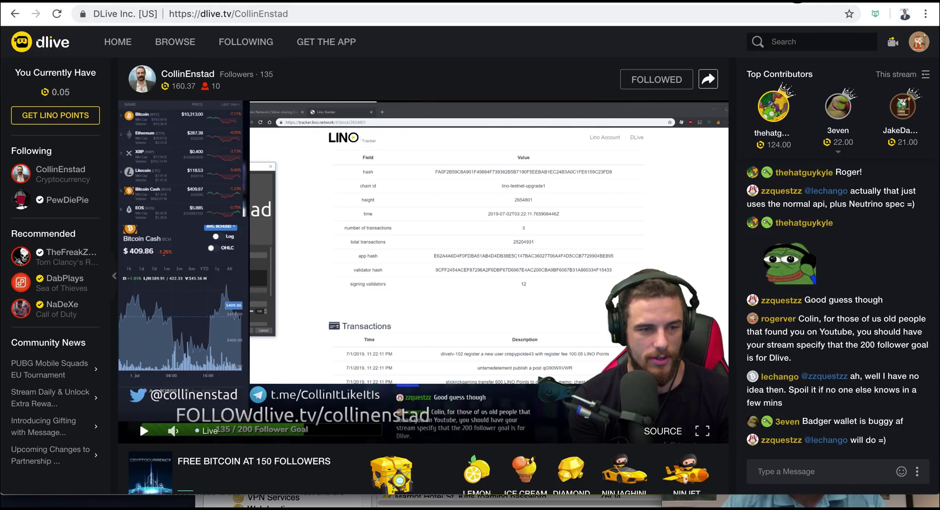
# - Go back to the explorer.bitcoin.com tab, then bring Electron Cash's coin list forward
pyautogui.hotkey('ctrl', 'shift', 'Tab')
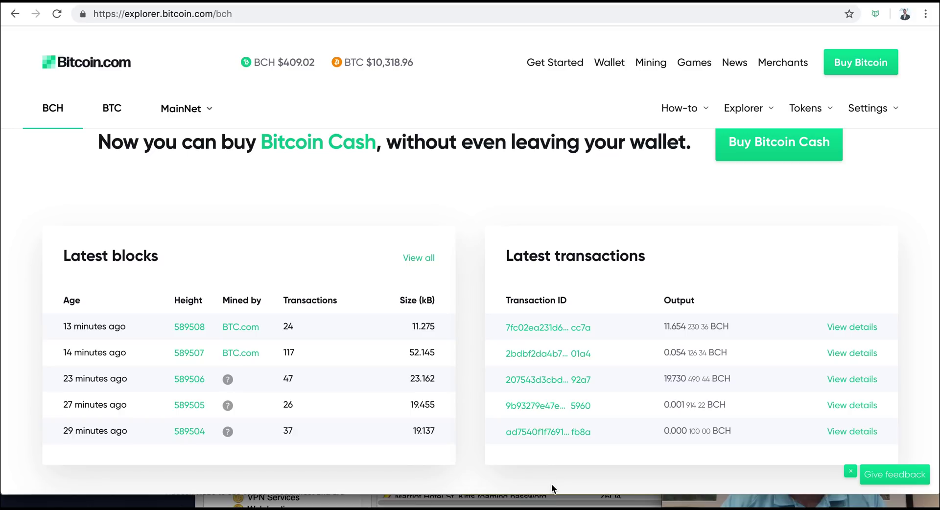
pyautogui.click(554, 507)
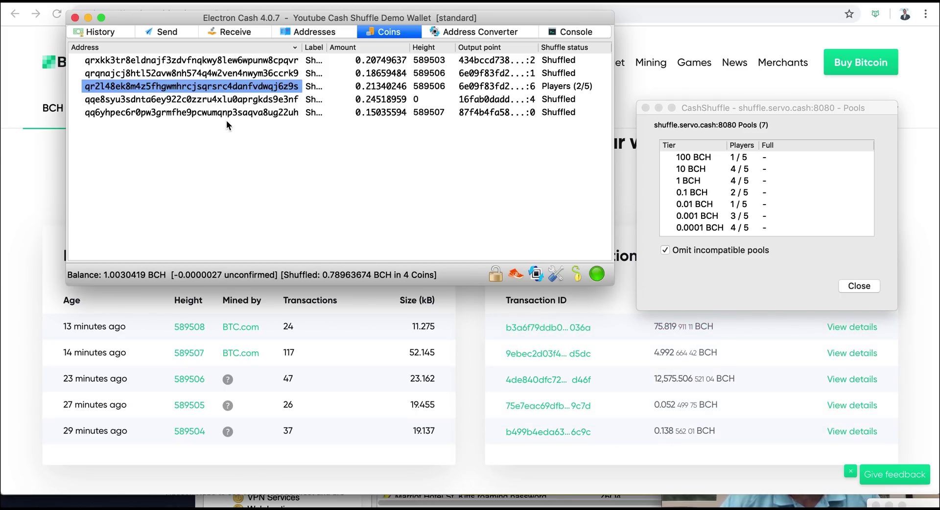
# - Set sending to Spend Shuffled (0.78963674 BCH), then select the first shuffled coin on Coins
pyautogui.click(159, 32)
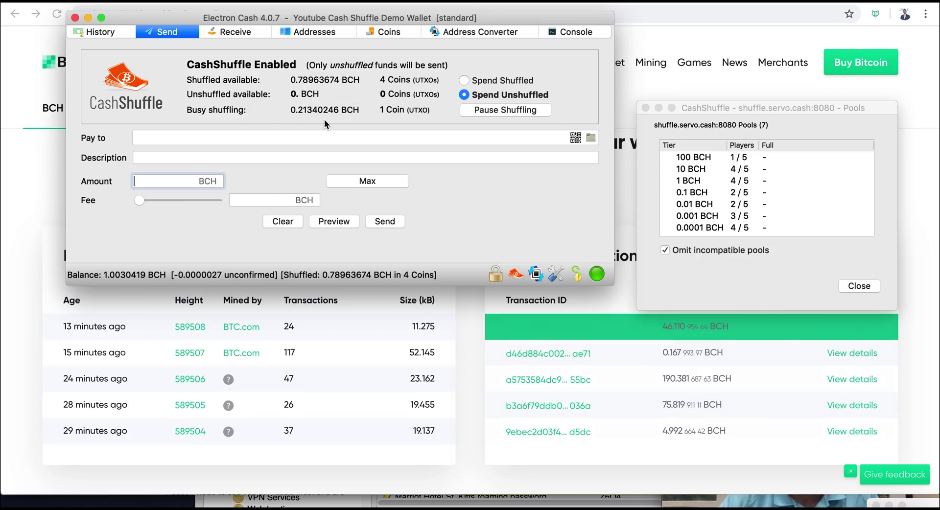
pyautogui.click(464, 80)
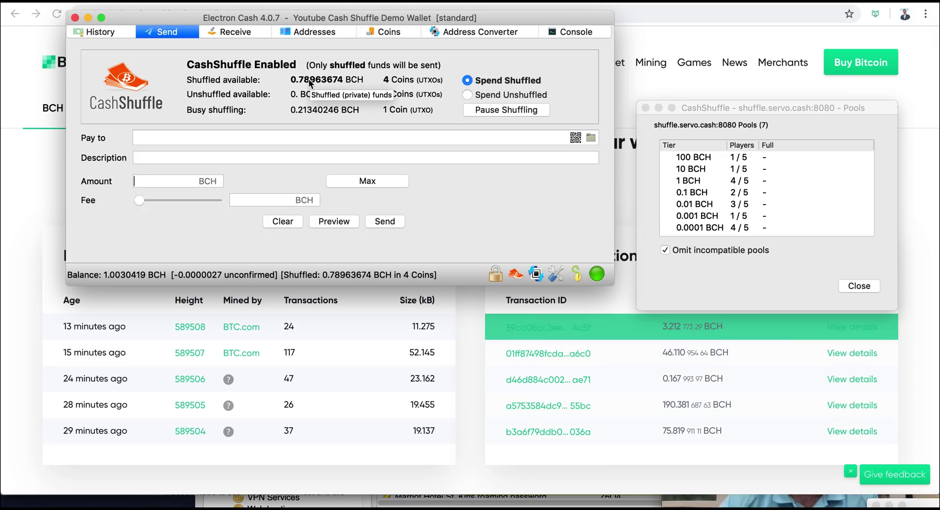
pyautogui.click(374, 34)
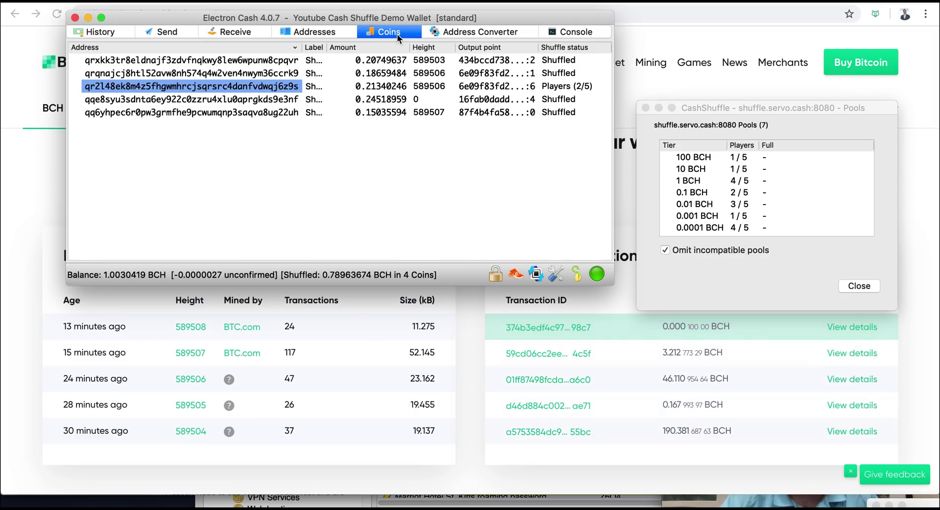
pyautogui.click(378, 63)
# - Open the first shuffled coin's transaction details and copy its transaction ID
pyautogui.rightClick(378, 63)
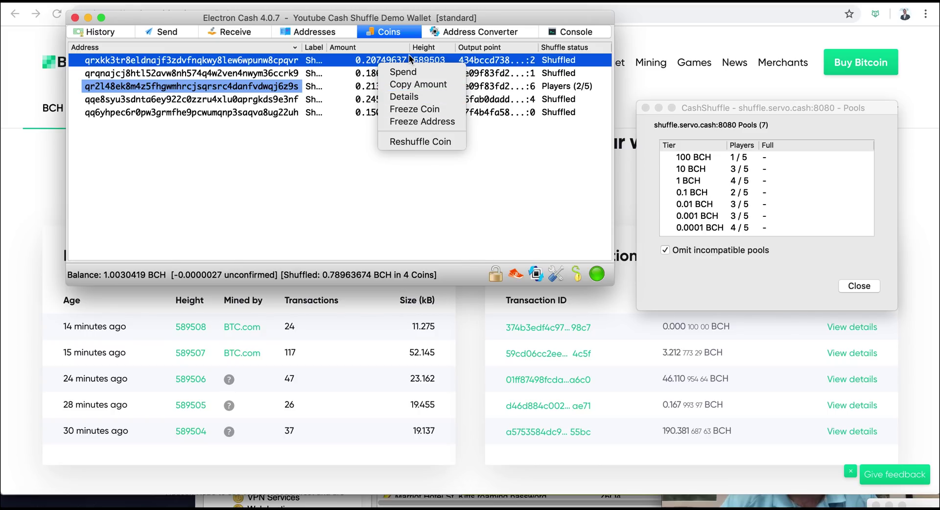
pyautogui.click(407, 98)
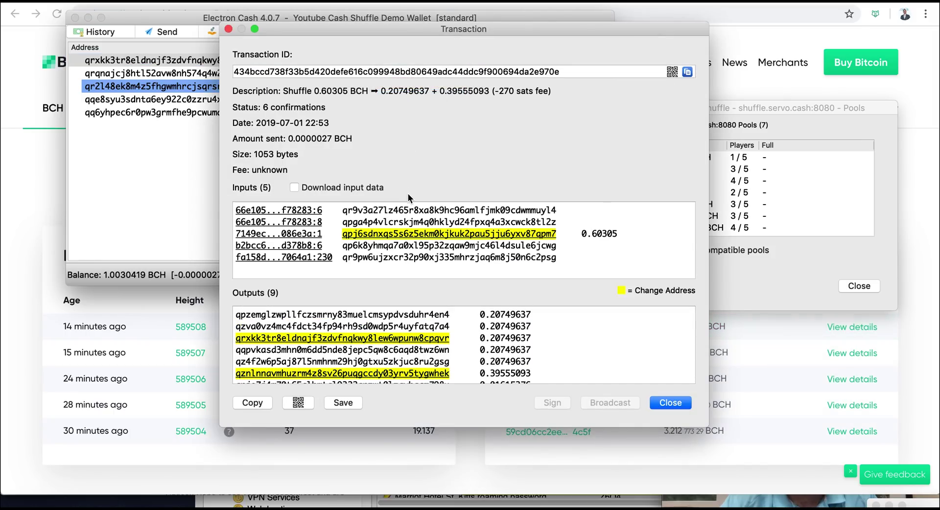
pyautogui.doubleClick(413, 70)
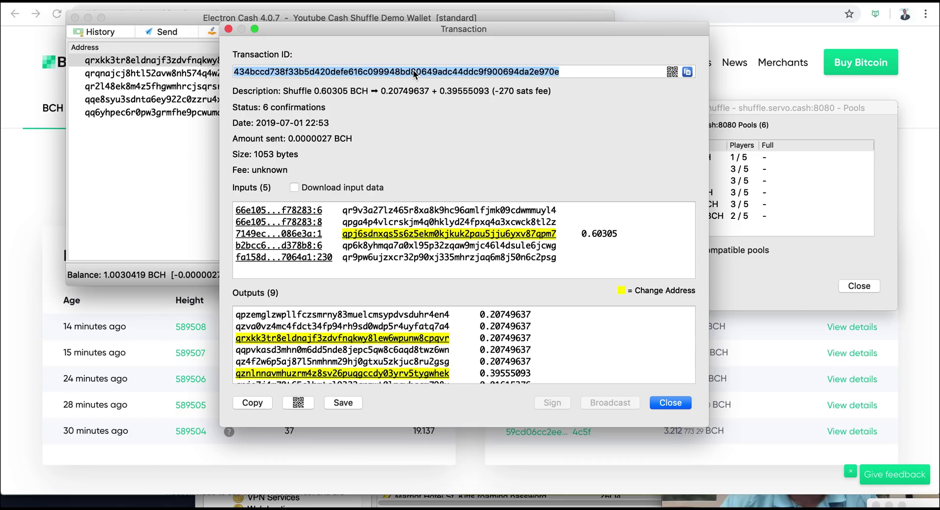
pyautogui.rightClick(413, 70)
pyautogui.click(422, 80)
# - Search the copied transaction ID on Bitcoin.com Explorer
pyautogui.click(16, 232)
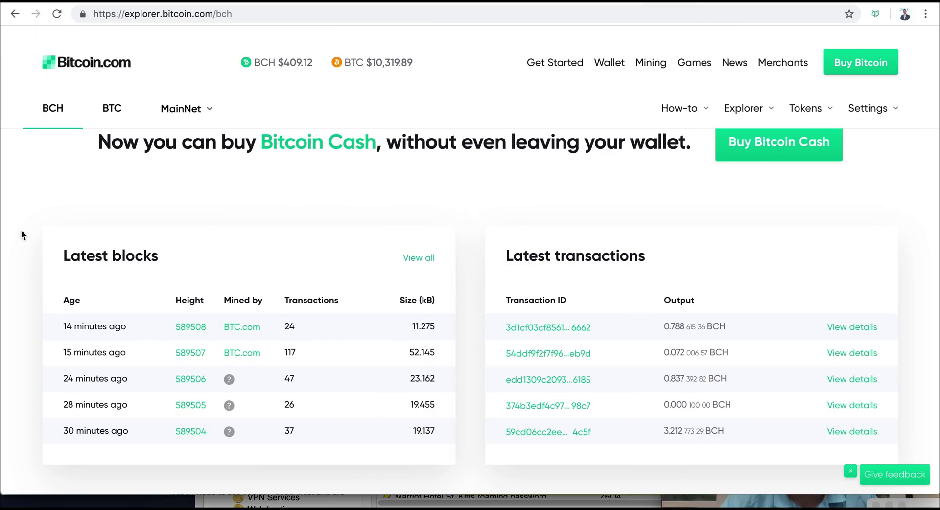
pyautogui.scroll(5, 495, 157)
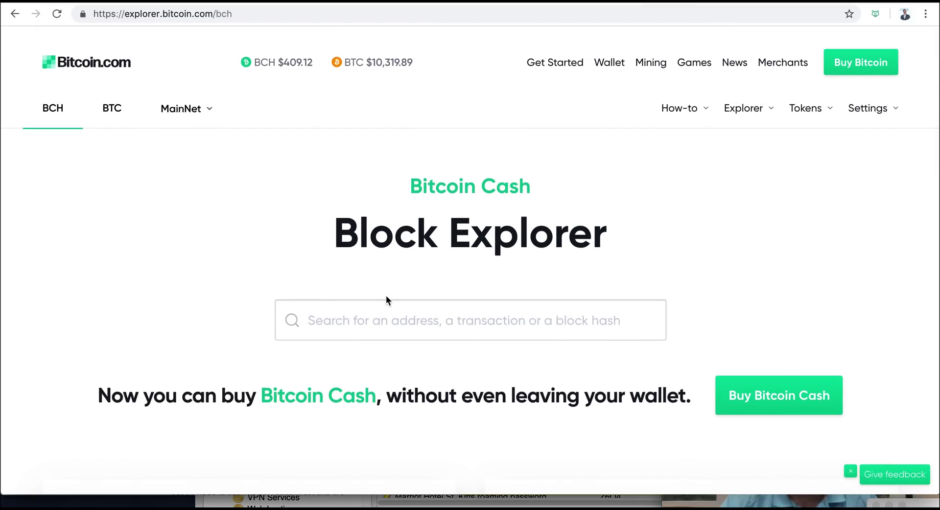
pyautogui.click(386, 316)
pyautogui.press('super+v')
pyautogui.press('Return')
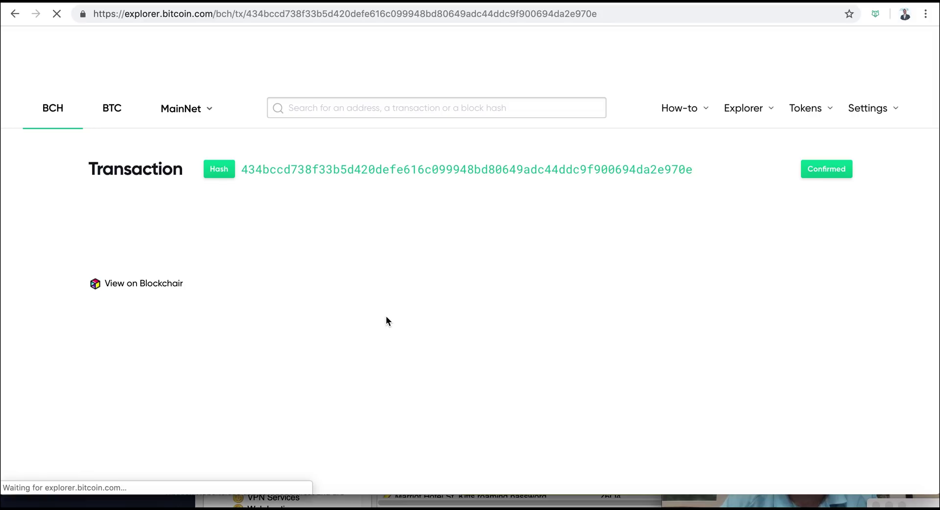
# - Review the shuffle transaction's 5 inputs and 9 outputs, then return to the wallet
pyautogui.scroll(-8, 386, 317)
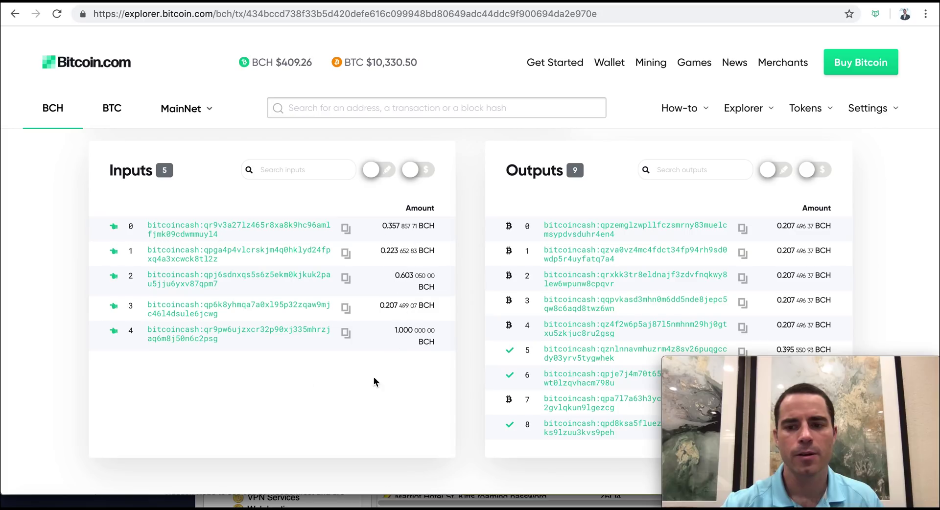
pyautogui.scroll(-3, 518, 402)
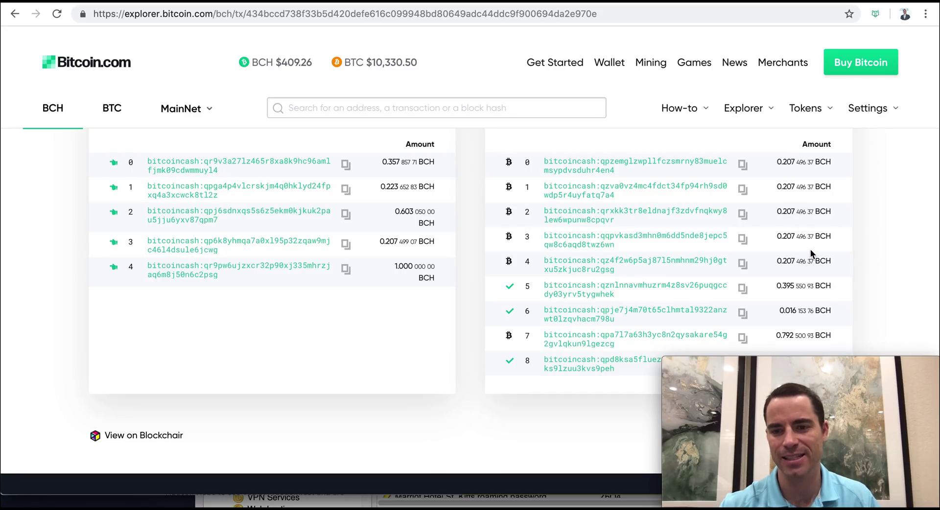
pyautogui.scroll(-3, 809, 274)
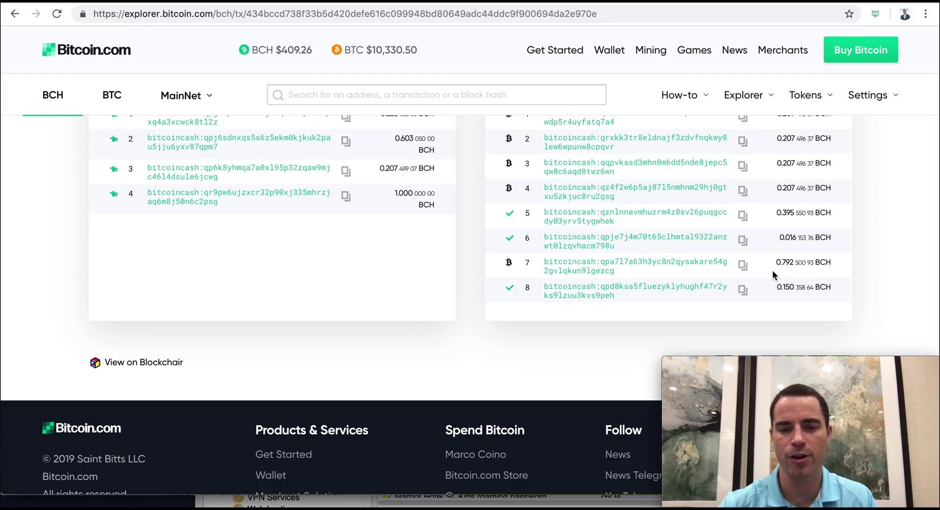
pyautogui.scroll(3, 772, 161)
pyautogui.scroll(-1, 773, 244)
pyautogui.scroll(-1, 774, 246)
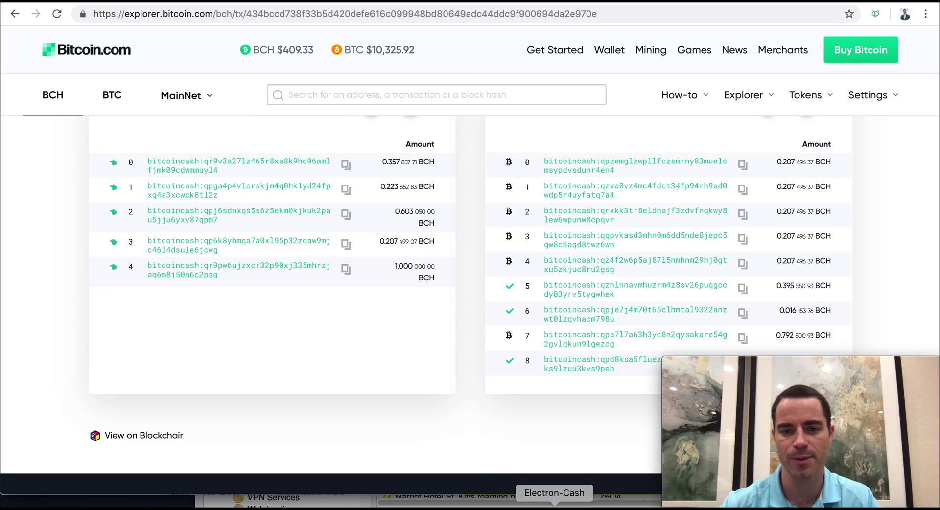
pyautogui.click(554, 505)
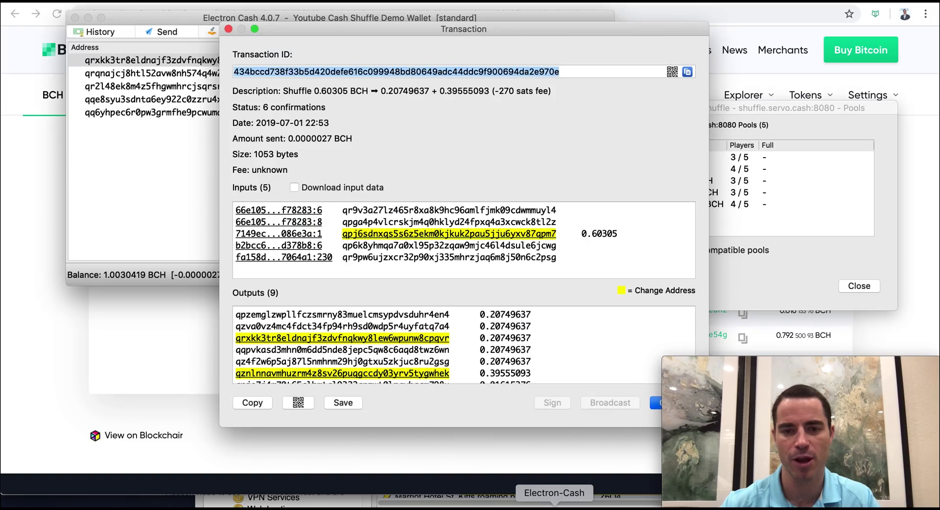
# - Close the transaction details window and hide Telegram from the dock
pyautogui.click(657, 406)
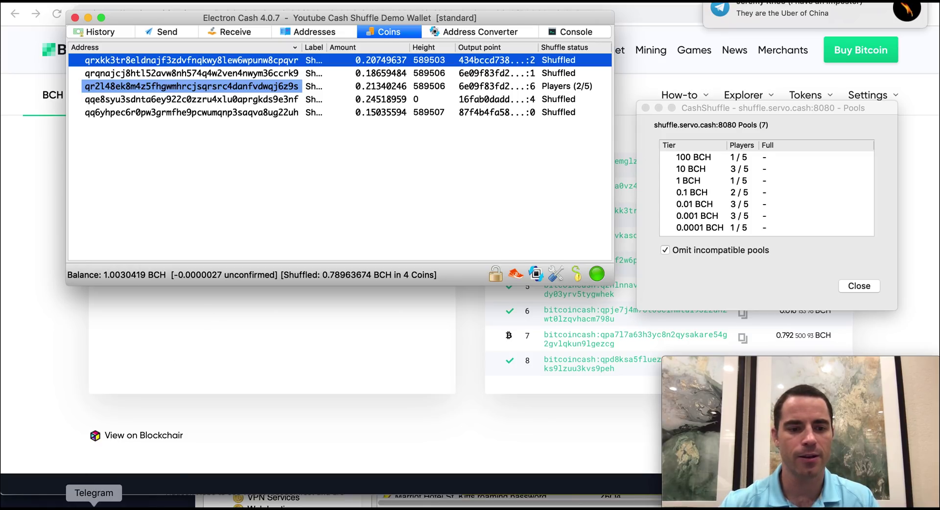
pyautogui.rightClick(94, 504)
pyautogui.click(117, 486)
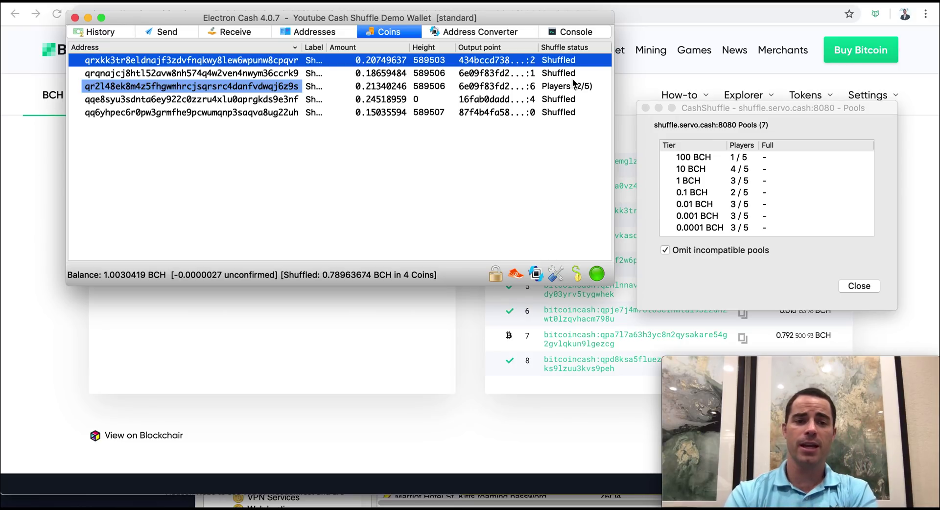
# - Open the Send tab with 0.78963674 BCH of shuffled funds available to spend
pyautogui.click(164, 32)
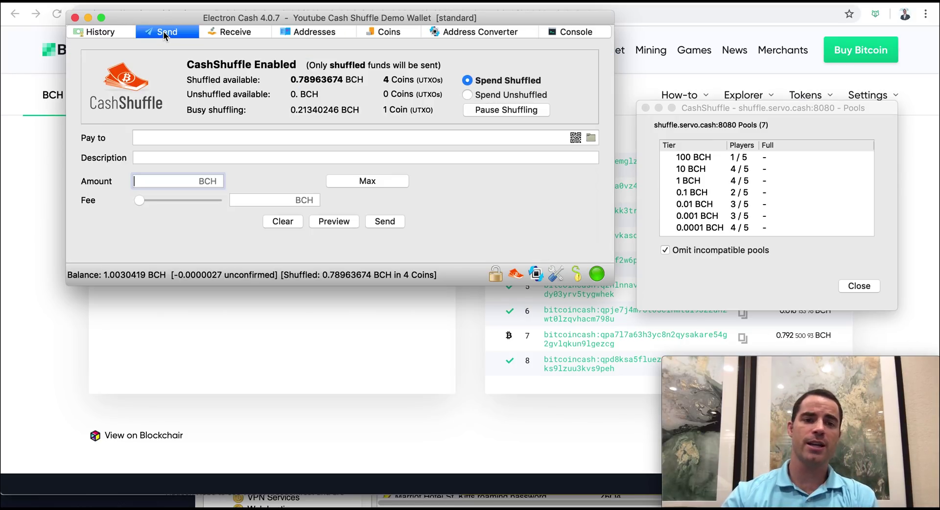